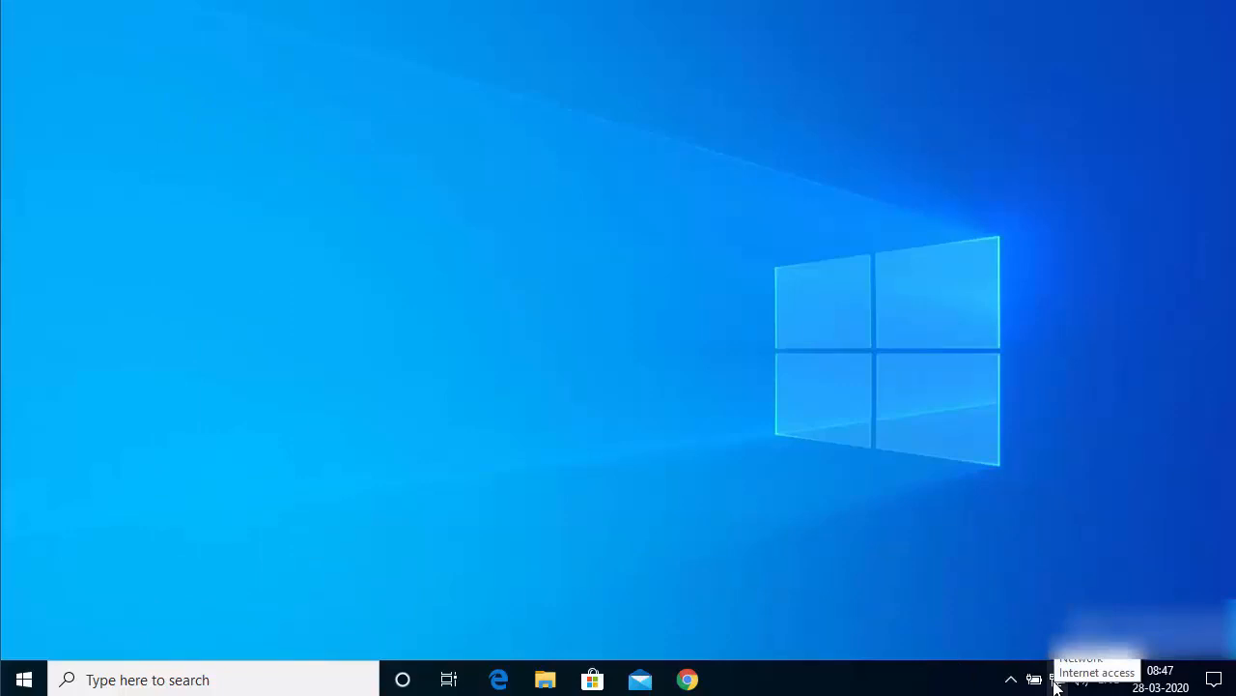
# Open the Ethernet connection's status window from the Network and Sharing Center.
pyautogui.rightClick(1054, 680)
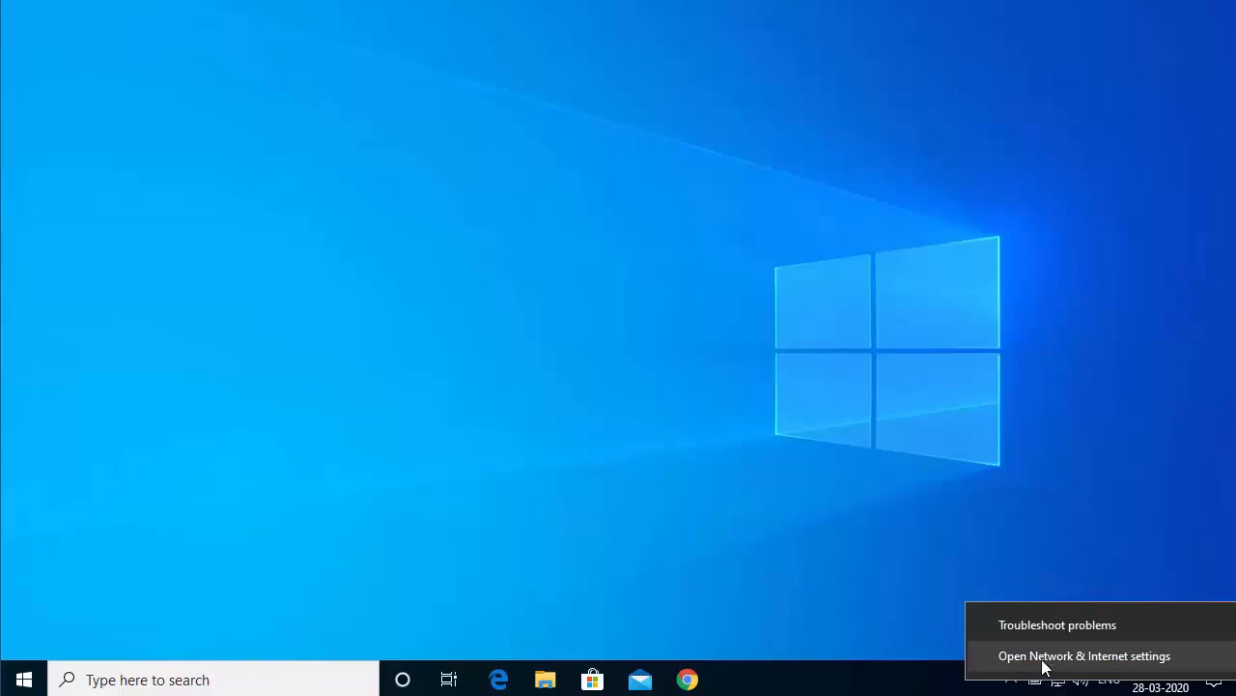
pyautogui.click(1043, 656)
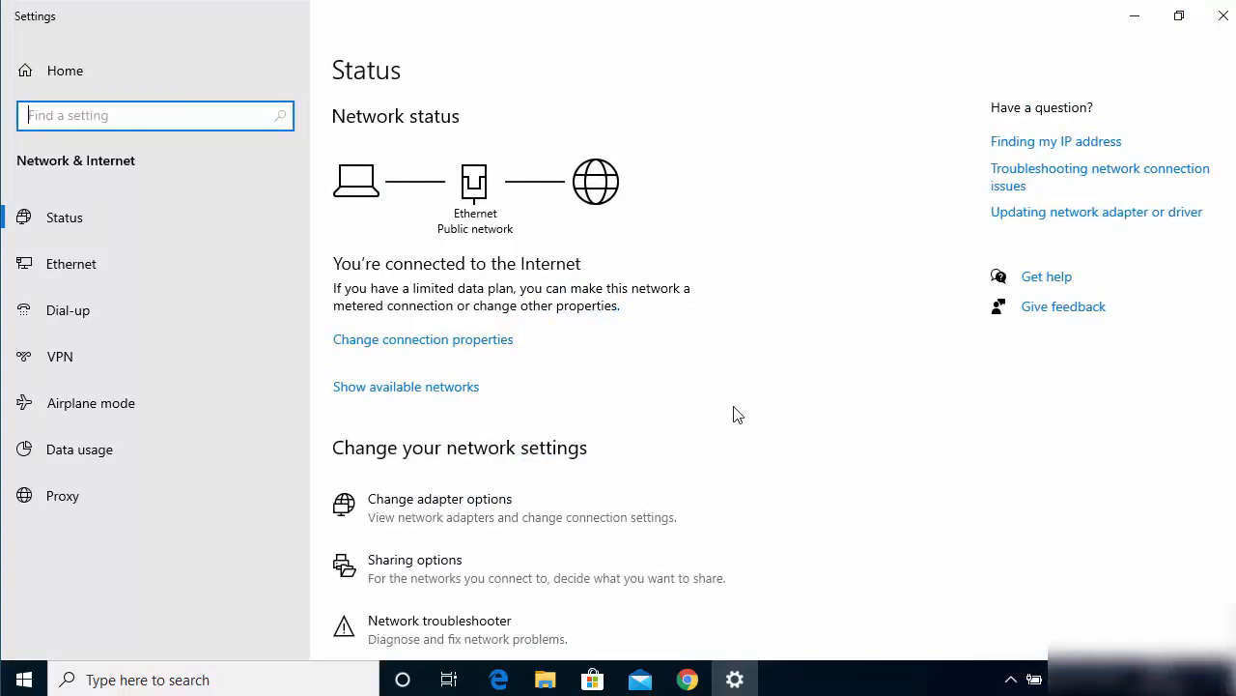
pyautogui.click(89, 266)
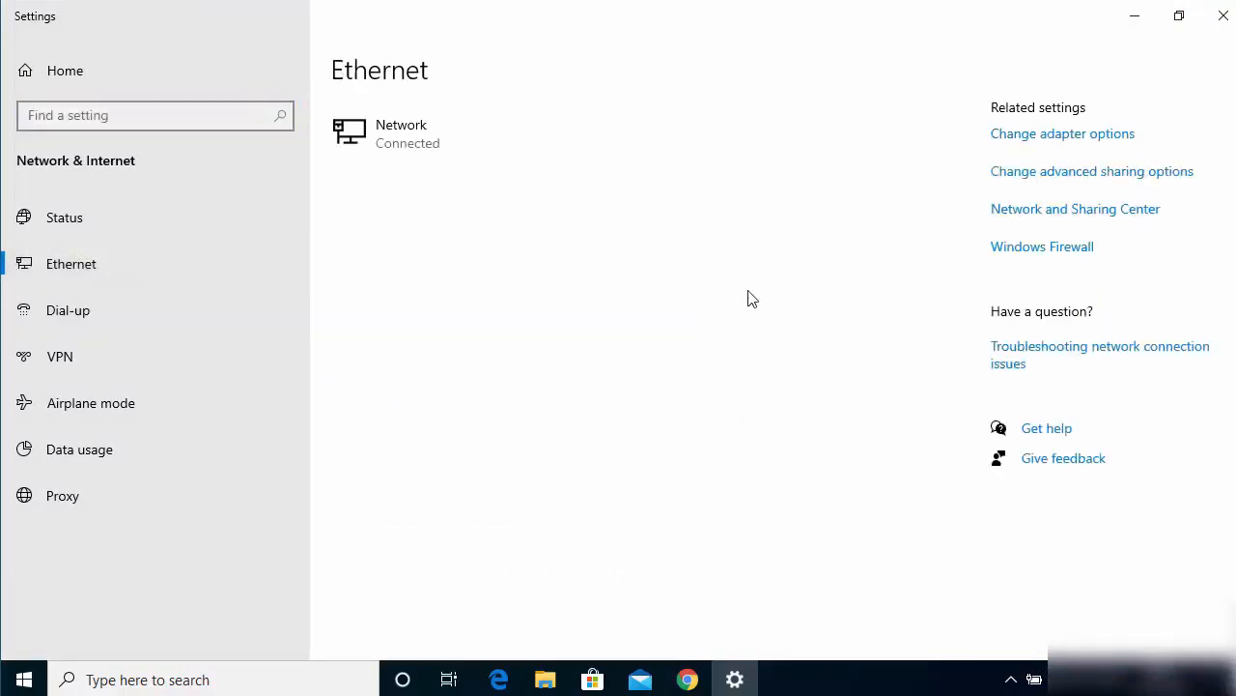
pyautogui.click(1053, 219)
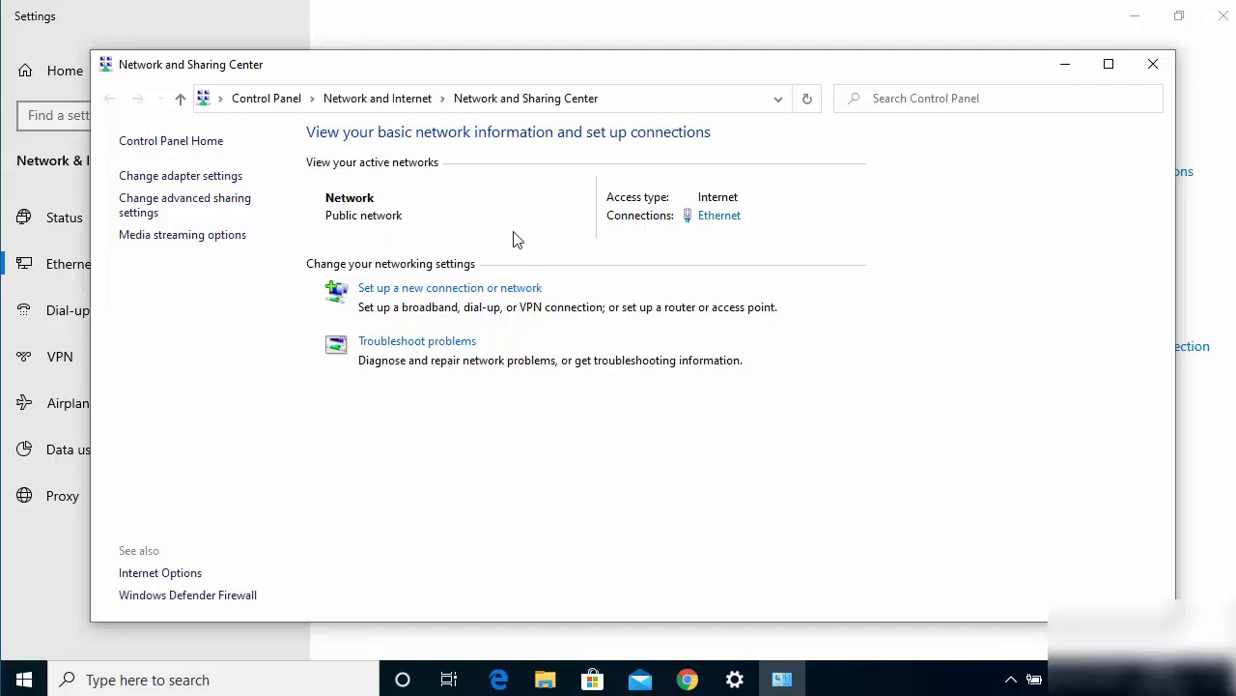
pyautogui.click(719, 215)
pyautogui.moveTo(624, 152); pyautogui.dragTo(361, 135)
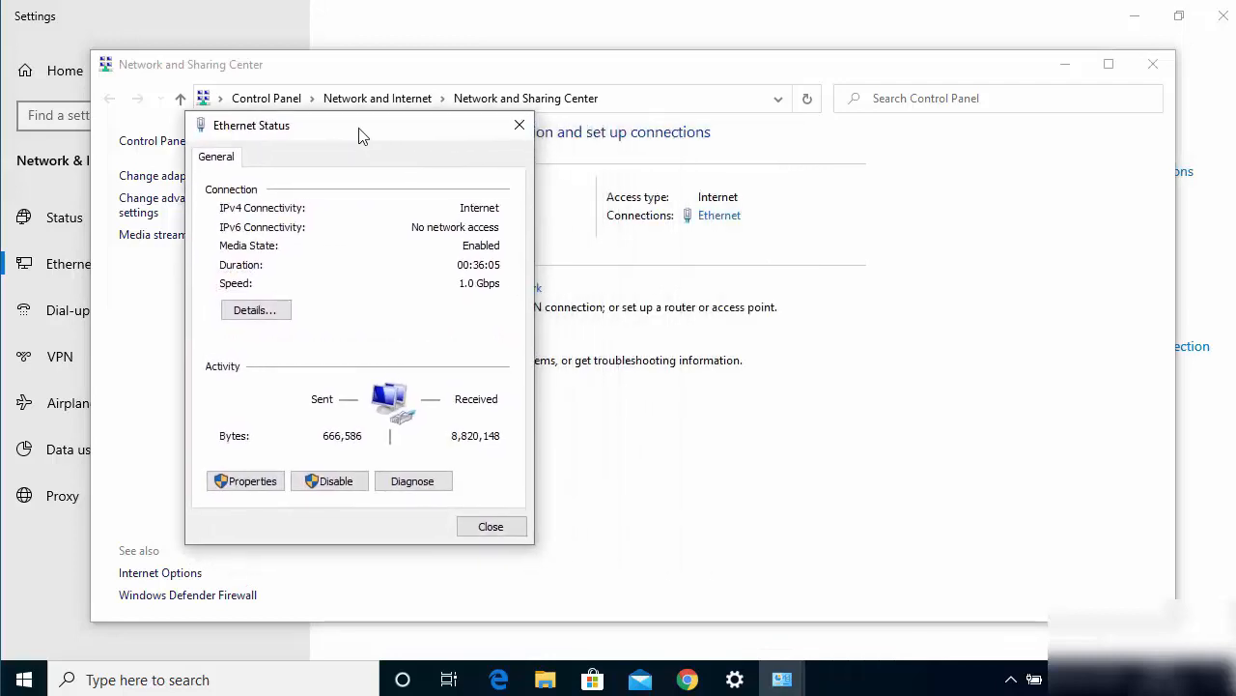
# Open the Internet Protocol Version 4 (TCP/IPv4) properties of the Ethernet connection.
pyautogui.click(268, 487)
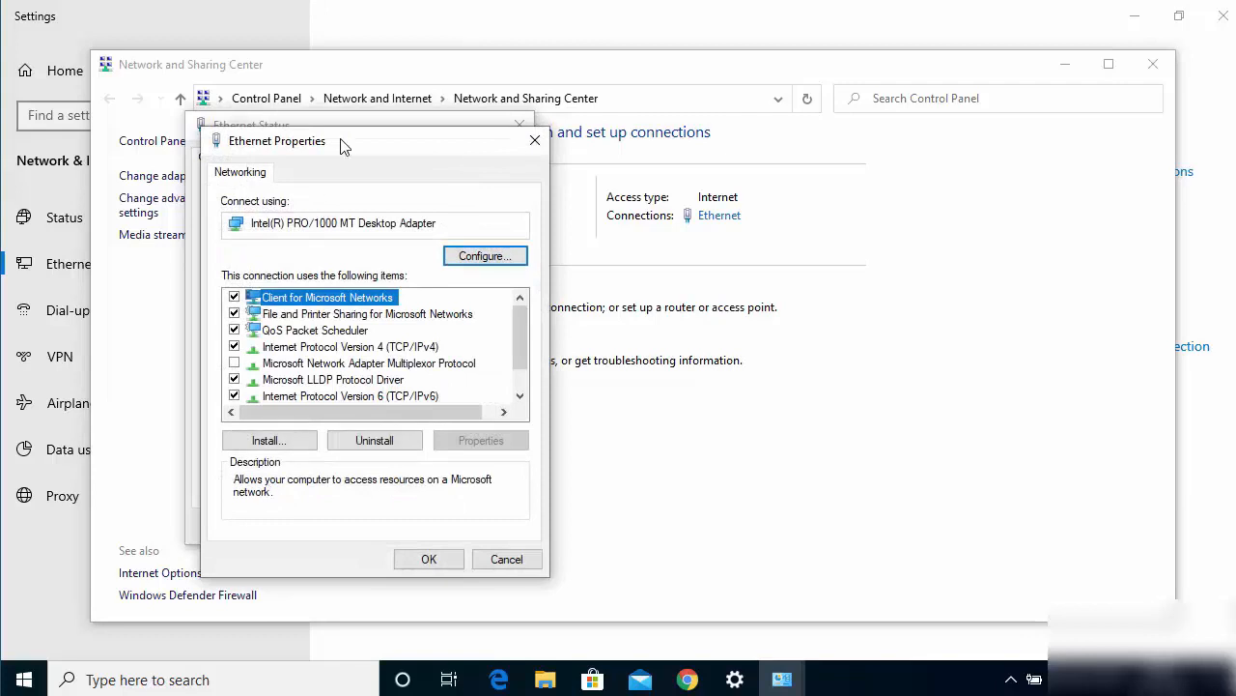
pyautogui.moveTo(347, 145); pyautogui.dragTo(602, 128)
pyautogui.press('Down')
pyautogui.press('Down')
pyautogui.press('Down')
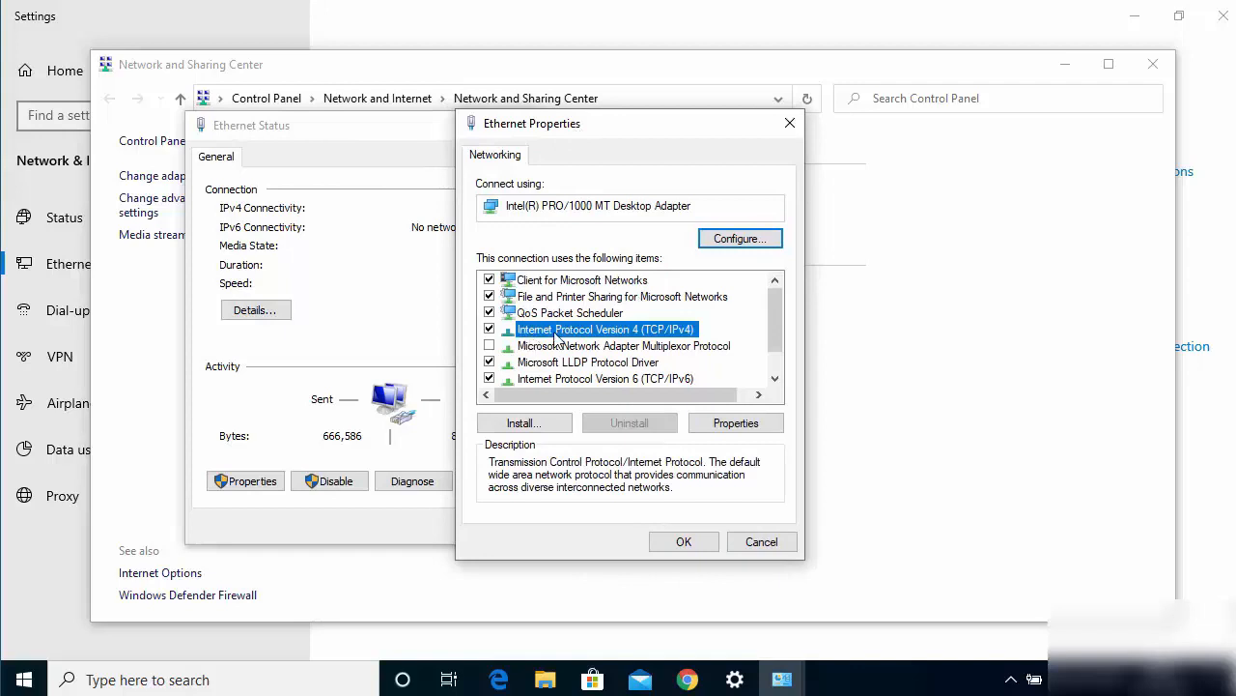
pyautogui.doubleClick(609, 333)
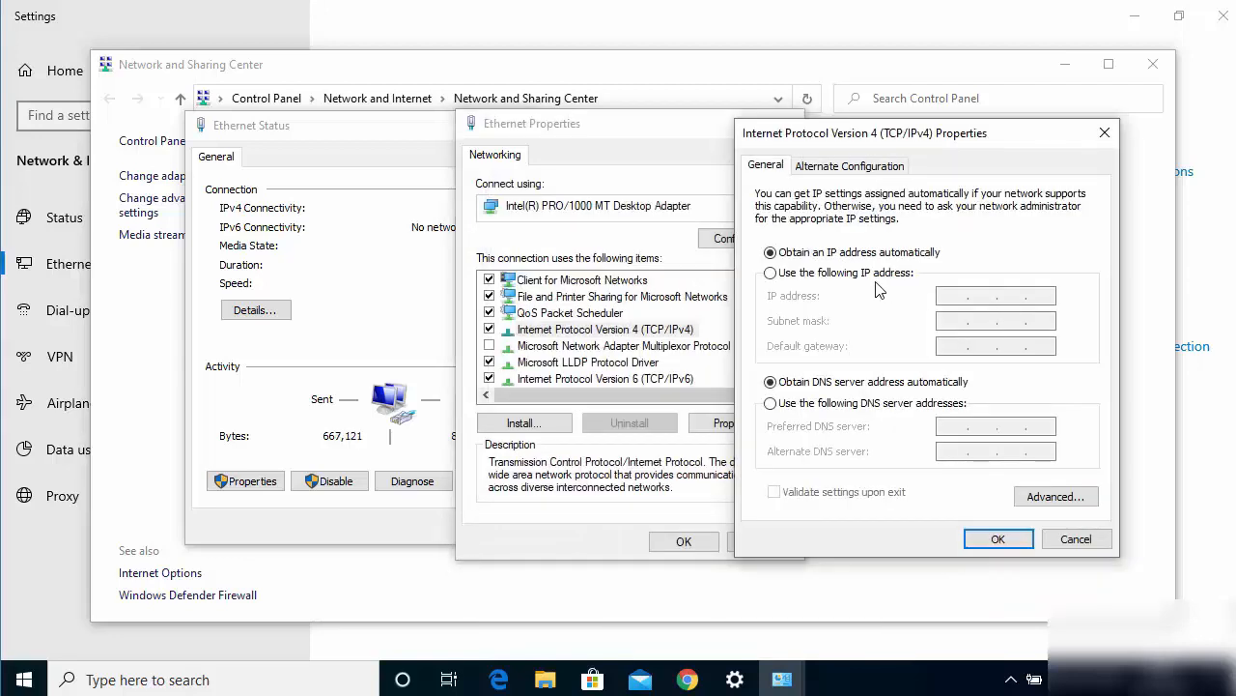
# Assign the static IP address 192.168.1.2 with subnet mask 255.255.255.0, and save and close the Ethernet dialogs.
pyautogui.click(771, 274)
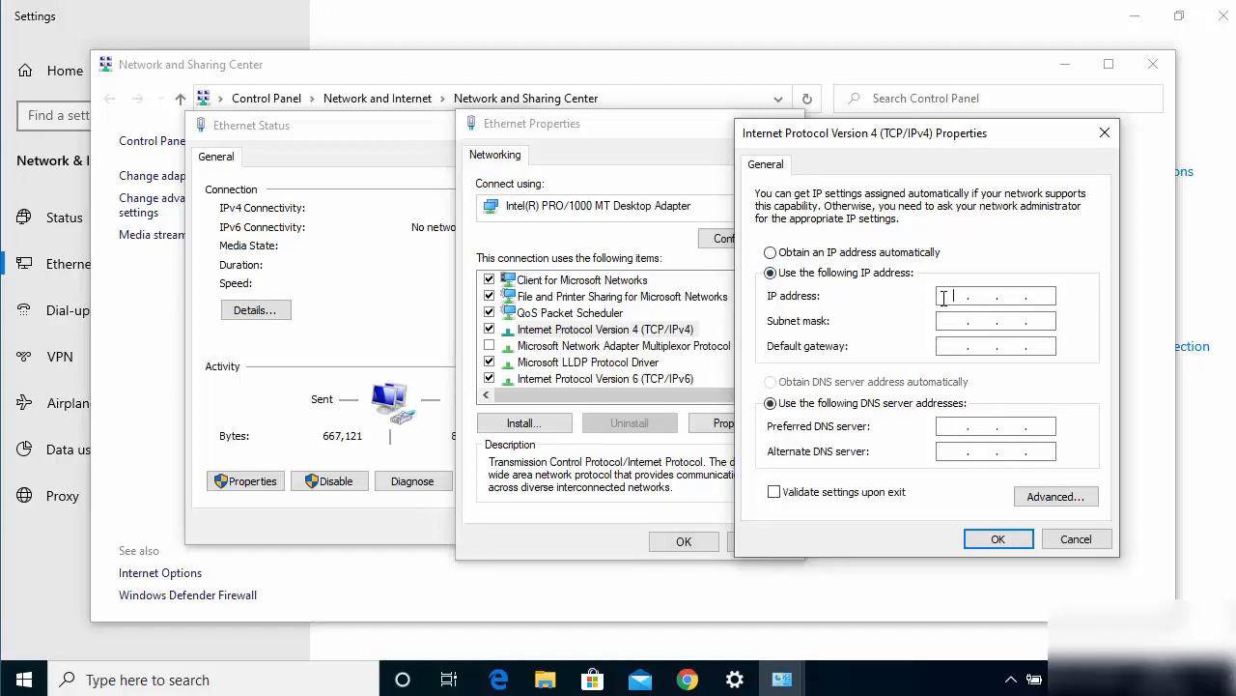
pyautogui.write('192 . 168 . 1 . 2')
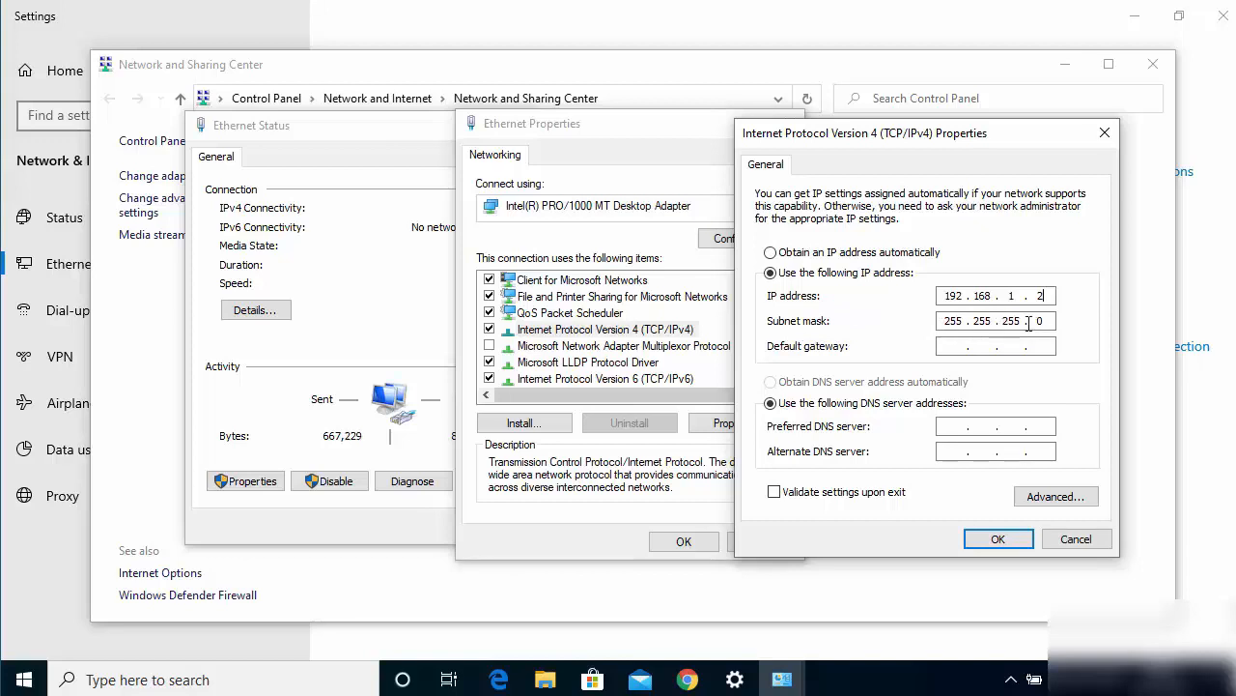
pyautogui.click(998, 540)
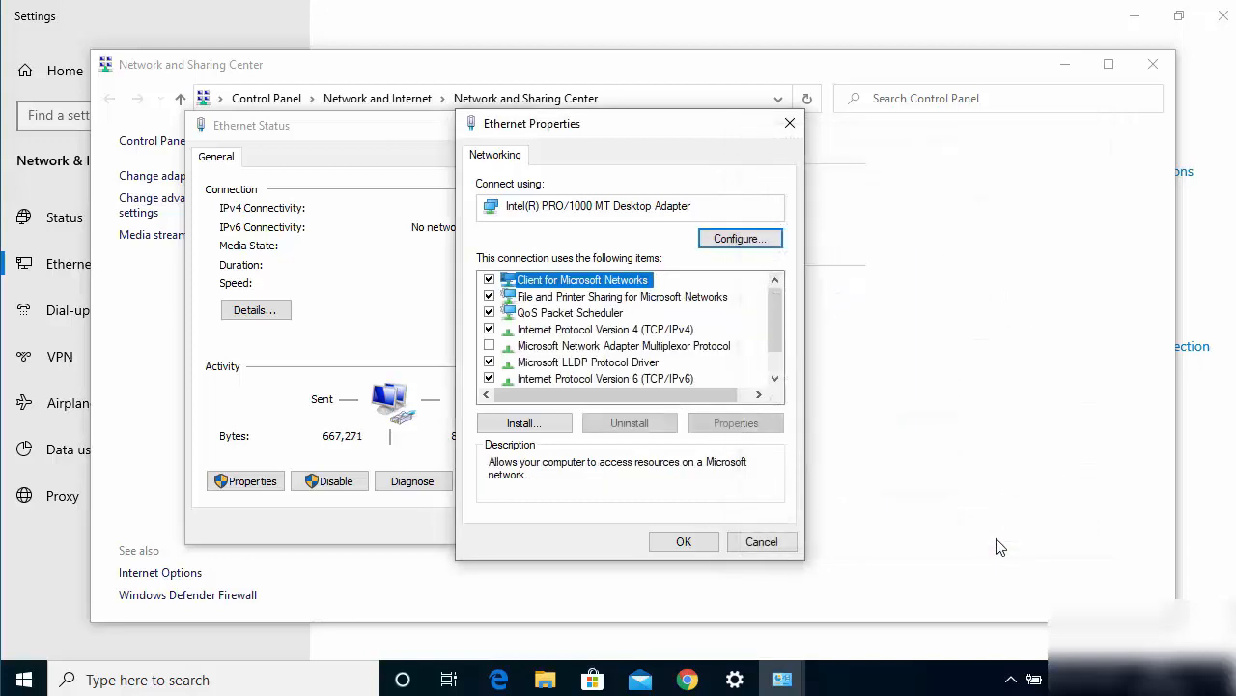
pyautogui.click(684, 541)
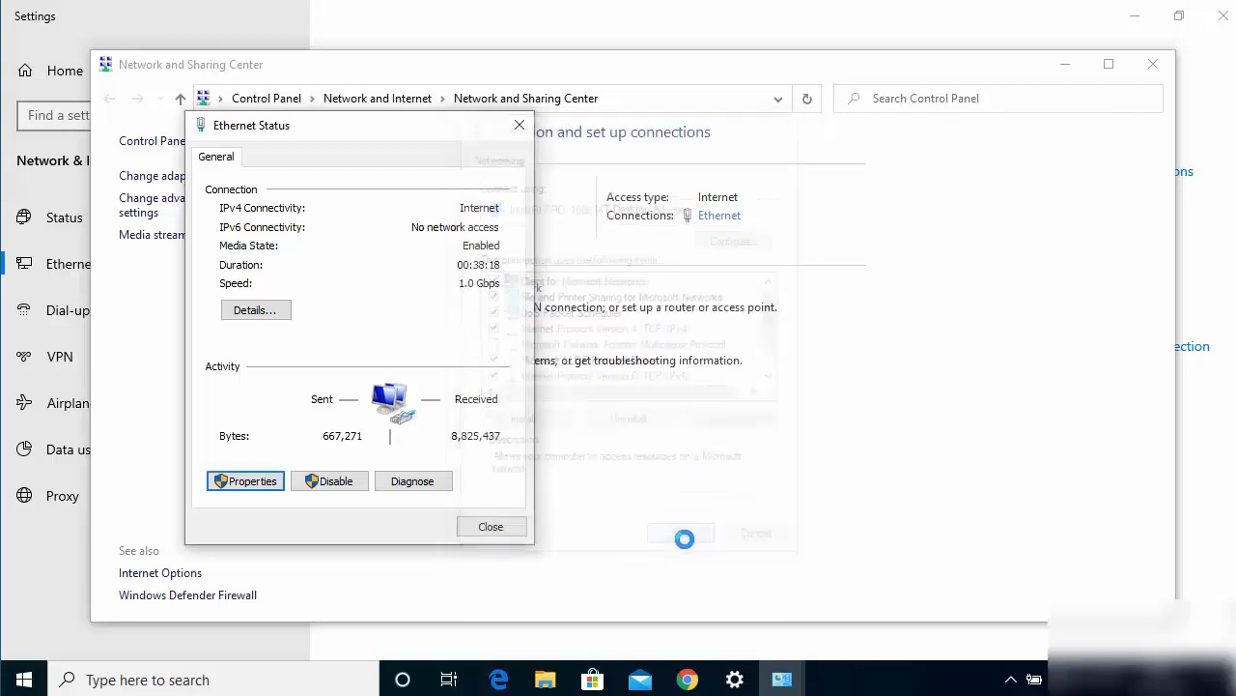
pyautogui.click(486, 528)
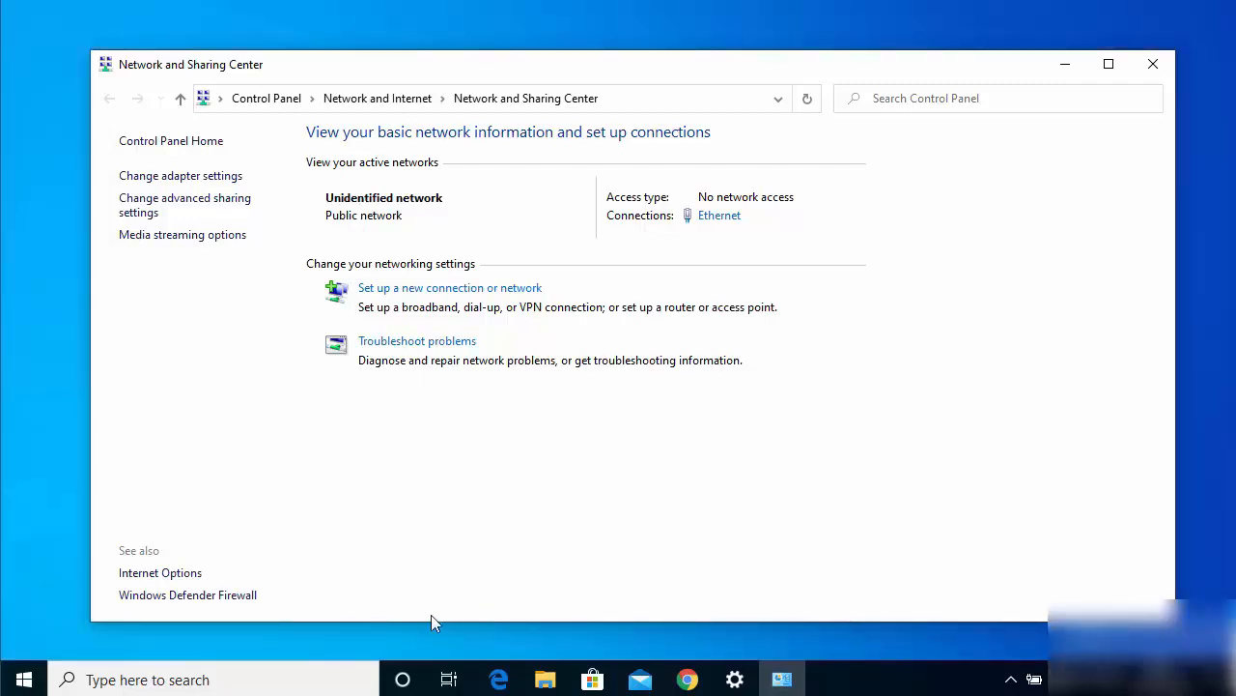
# Search Windows for secpol.msc and open Local Security Policy beside the network information.
pyautogui.click(147, 681)
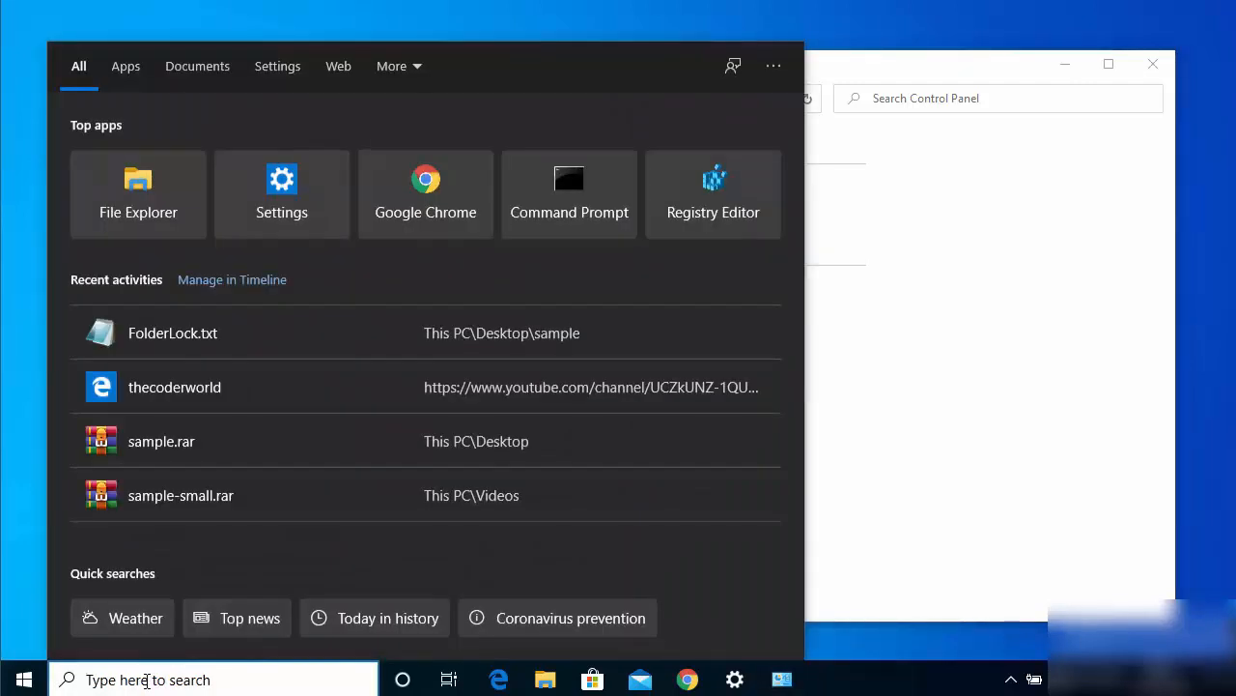
pyautogui.write('s')
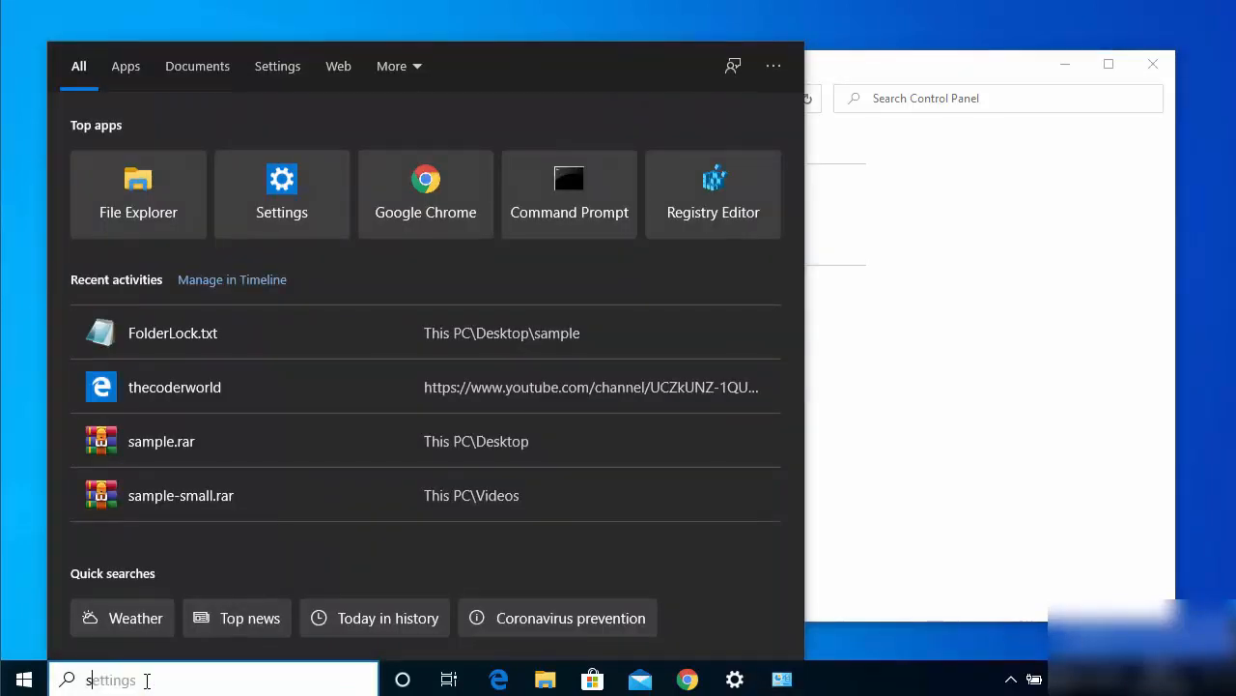
pyautogui.write('ecpol')
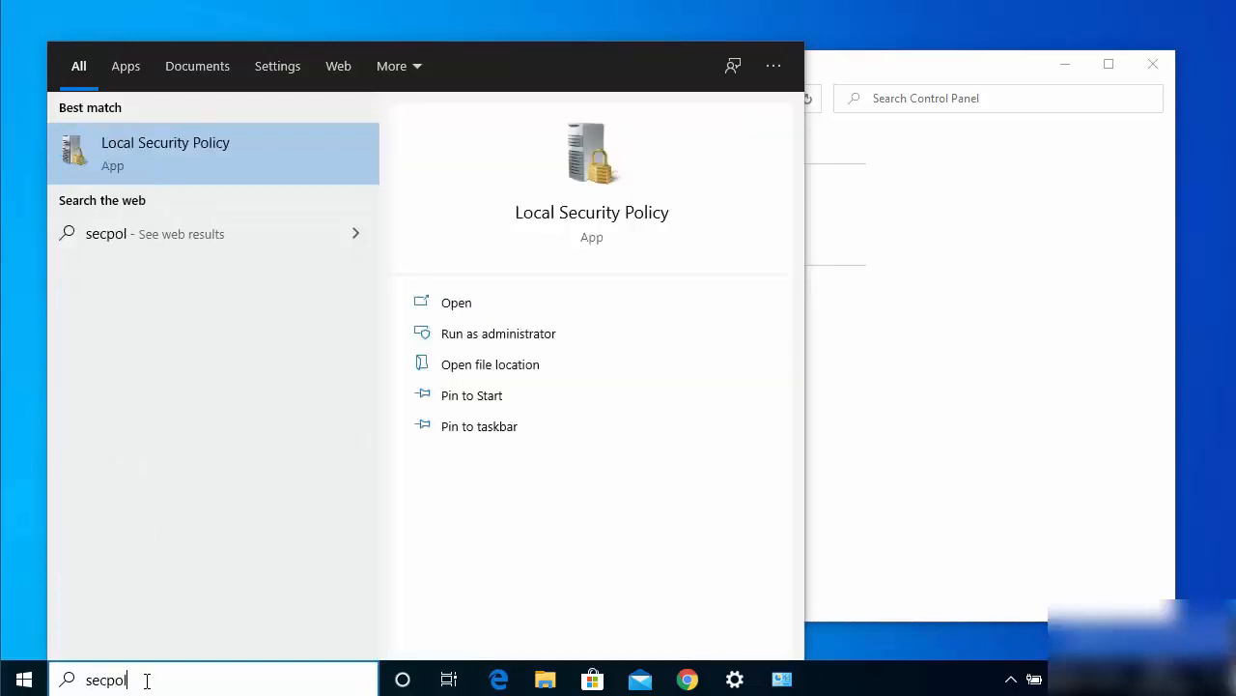
pyautogui.write('.msc')
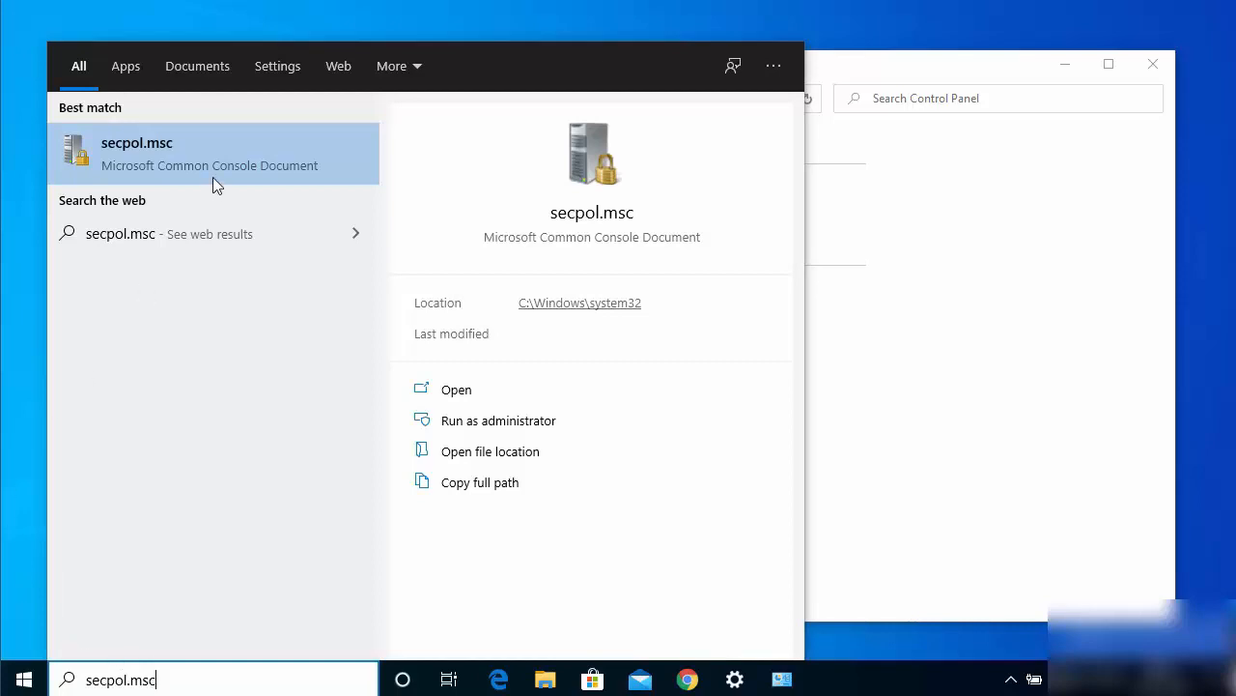
pyautogui.click(142, 160)
pyautogui.moveTo(417, 68); pyautogui.dragTo(649, 111)
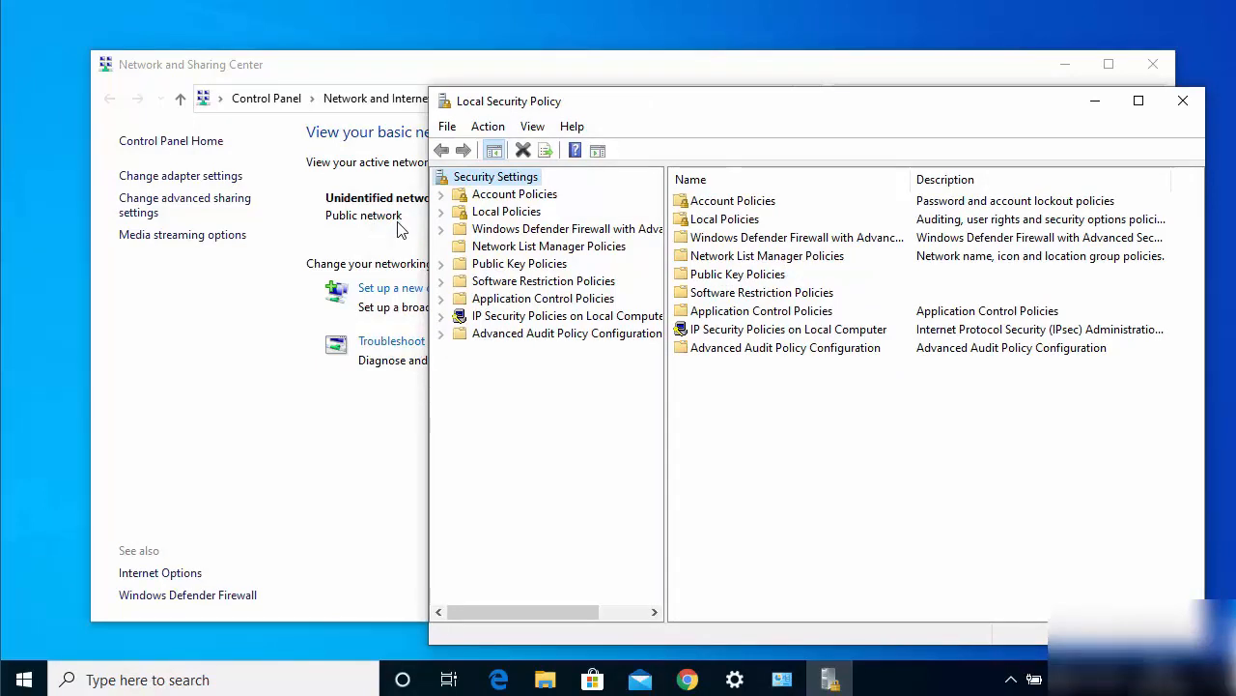
# Set the location type of Unidentified Networks to Private in the Network List Manager Policies and apply it.
pyautogui.click(506, 247)
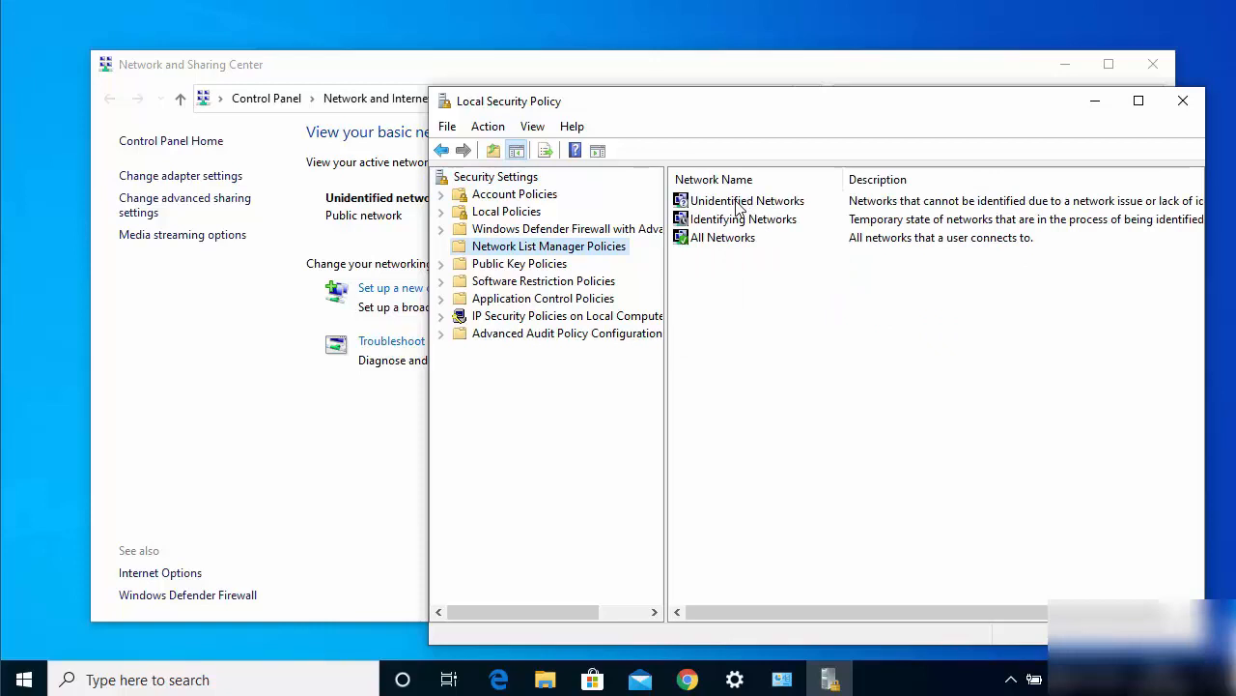
pyautogui.doubleClick(737, 207)
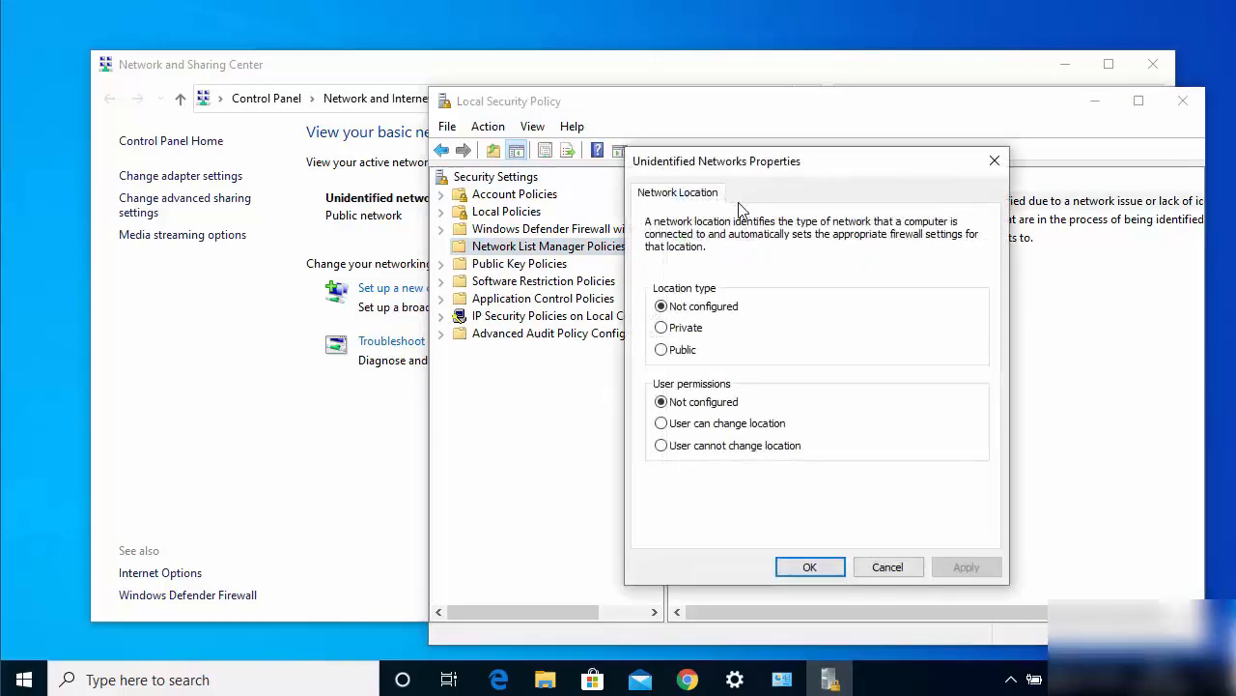
pyautogui.click(662, 328)
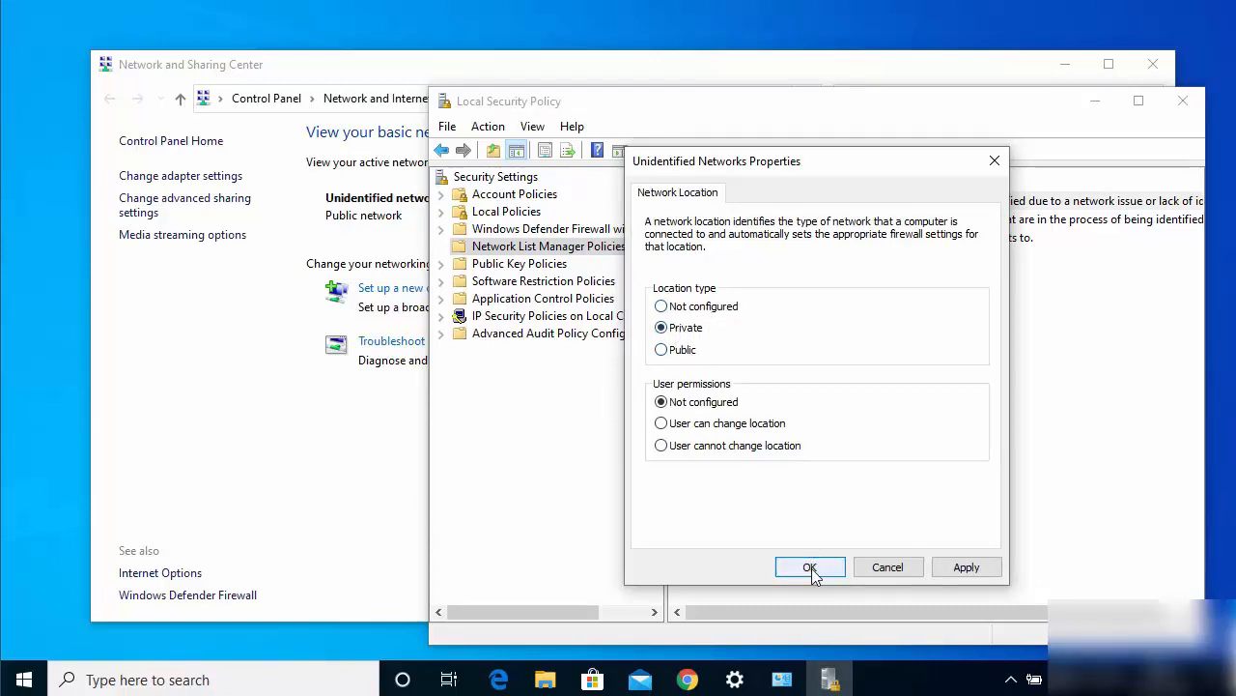
pyautogui.click(966, 566)
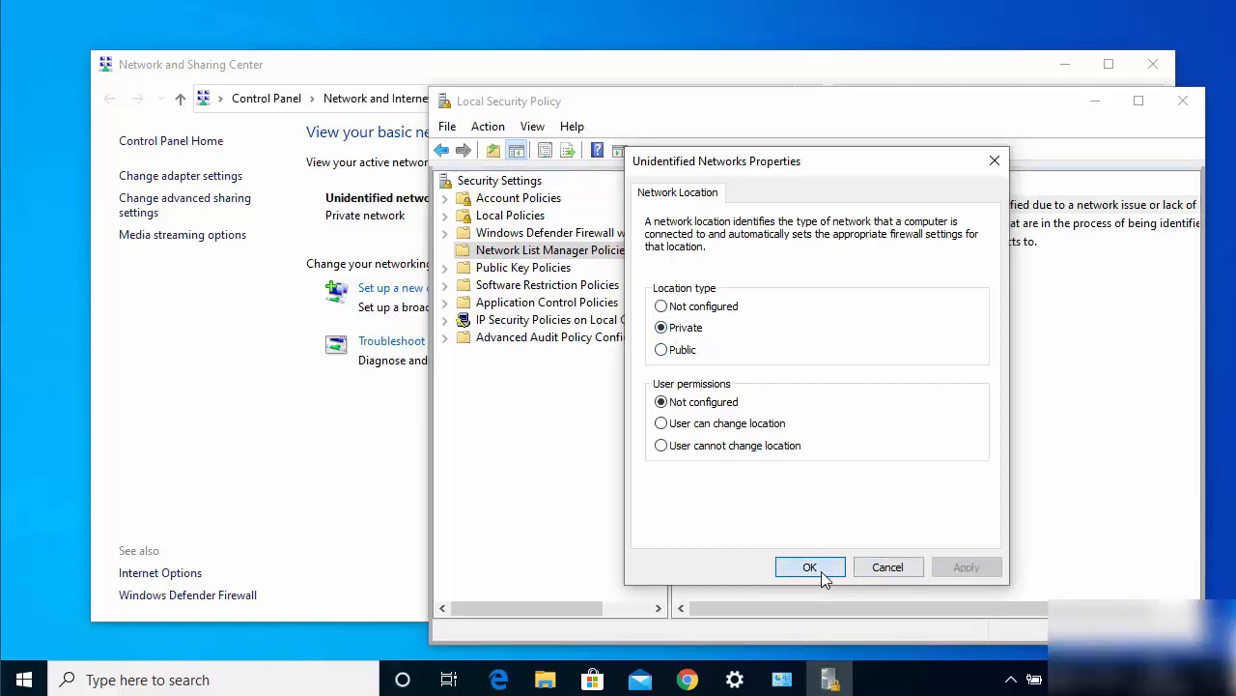
pyautogui.click(821, 571)
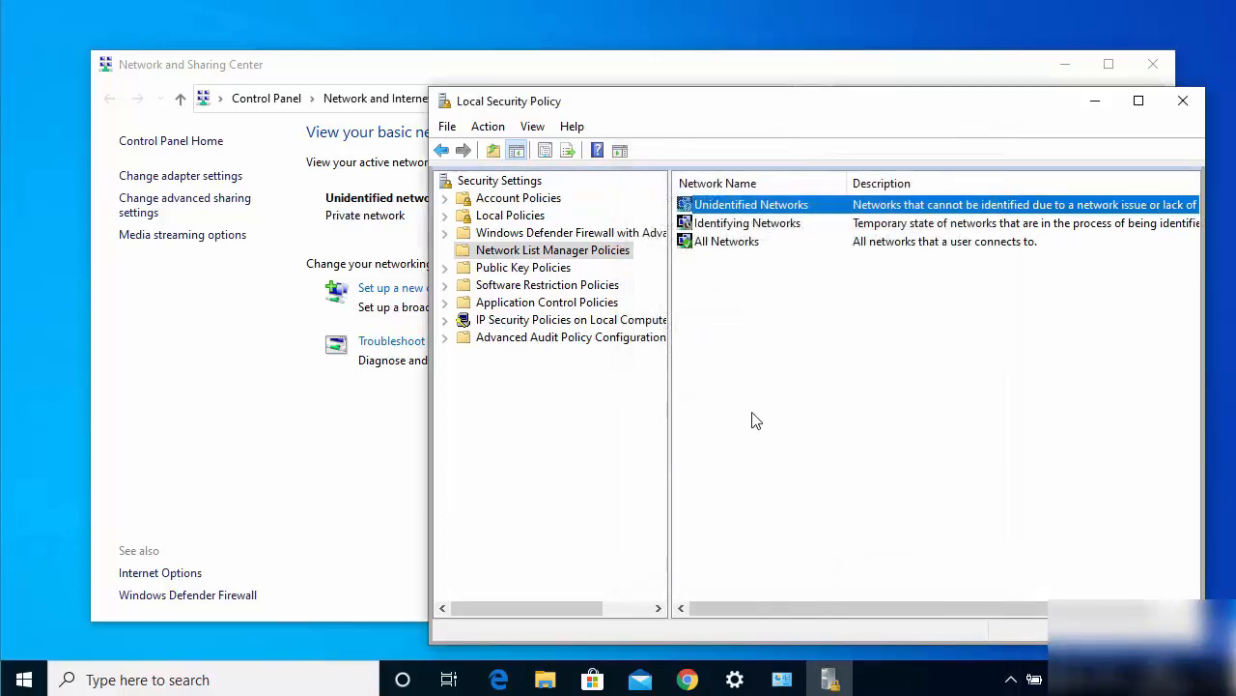
pyautogui.click(350, 232)
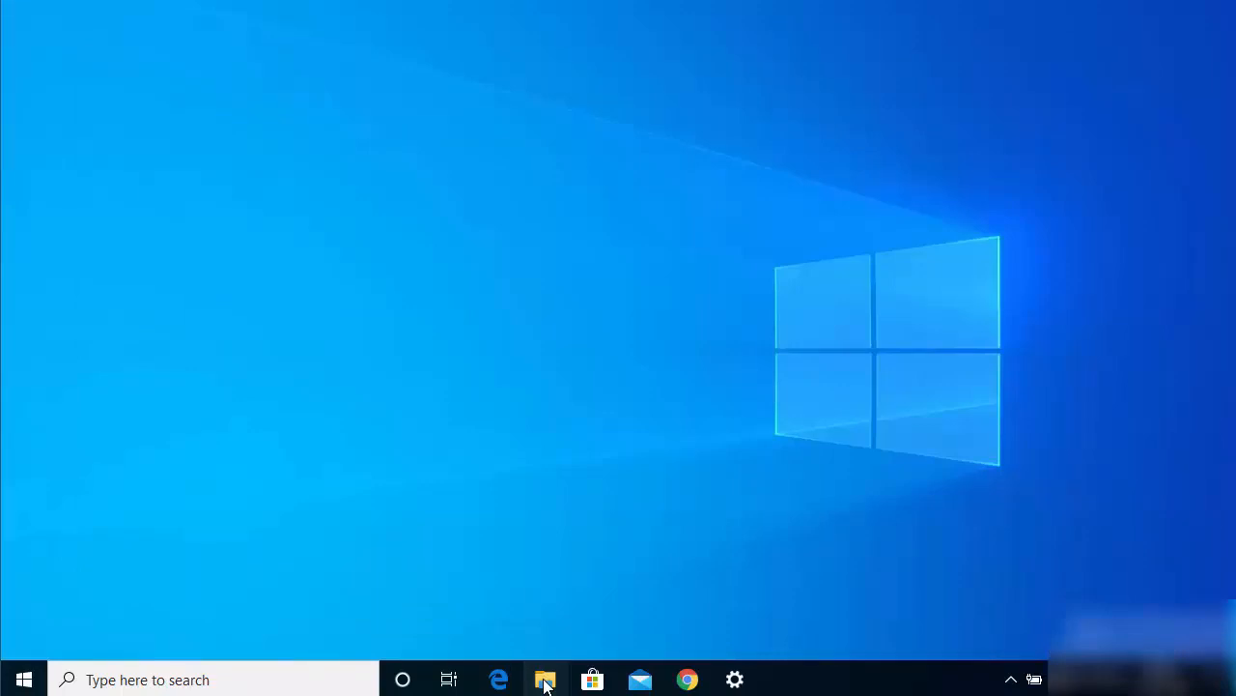
# Look at the contents of the Pictures folder in File Explorer and return to Quick access.
pyautogui.click(546, 678)
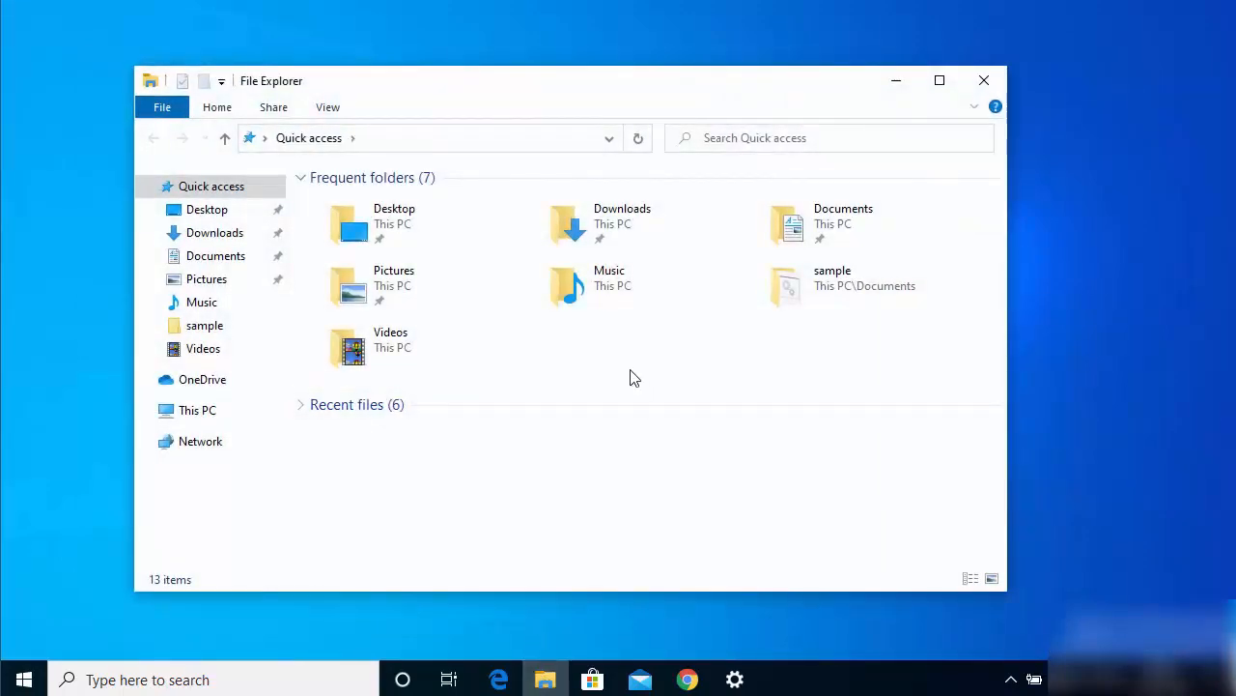
pyautogui.doubleClick(404, 295)
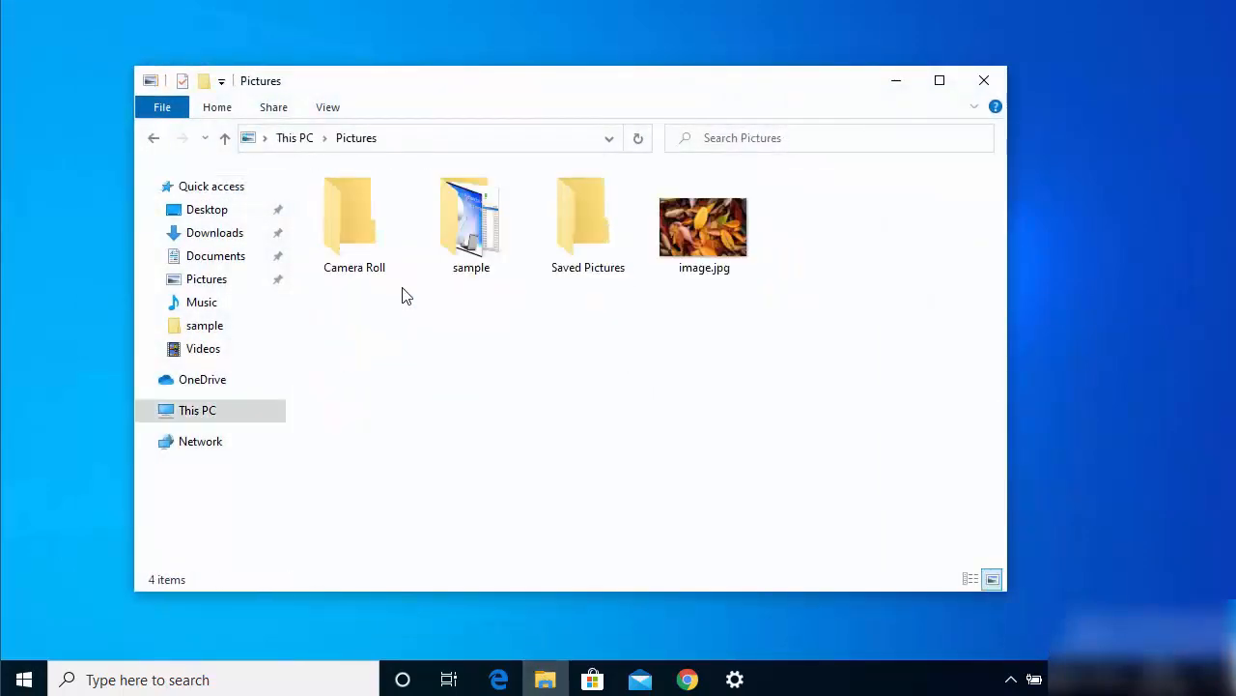
pyautogui.click(153, 138)
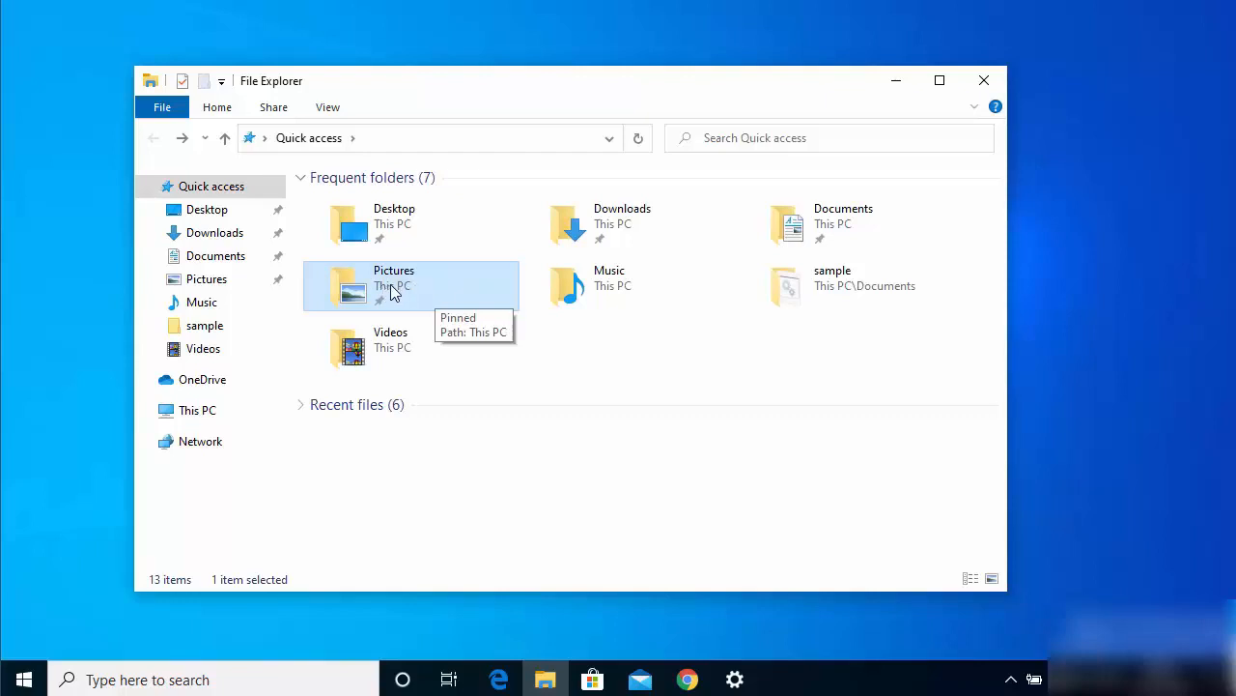
# Open the sharing properties of the Pictures folder.
pyautogui.rightClick(391, 286)
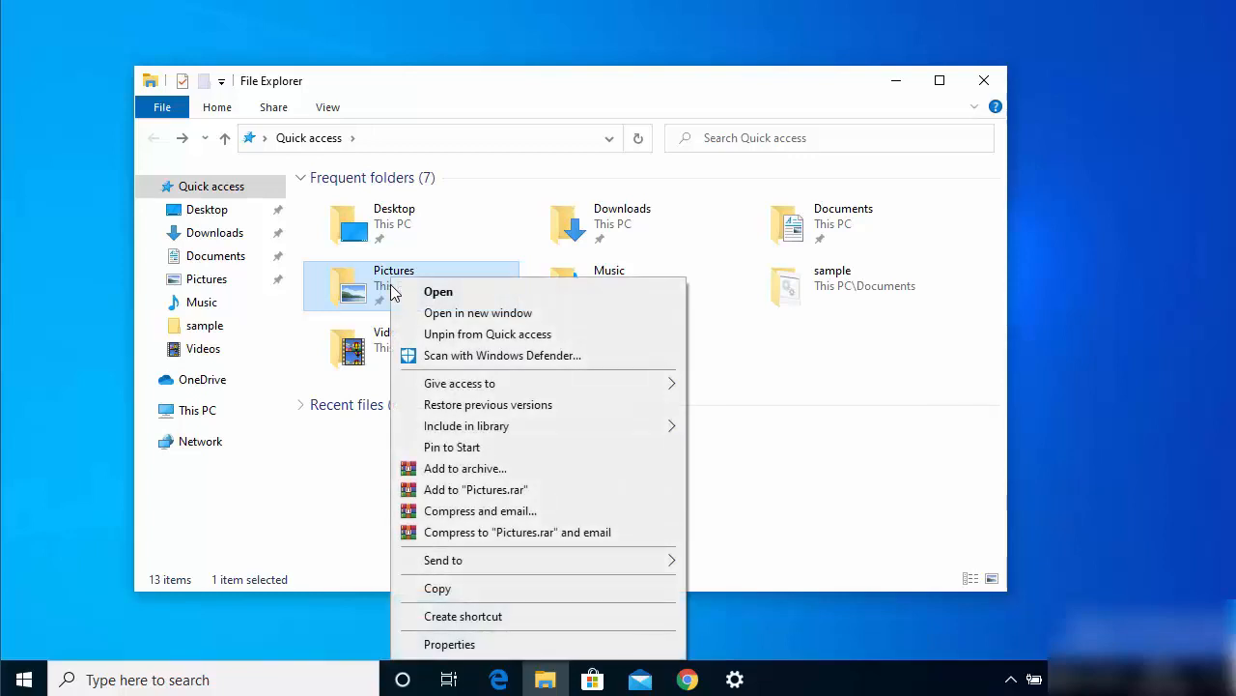
pyautogui.click(449, 644)
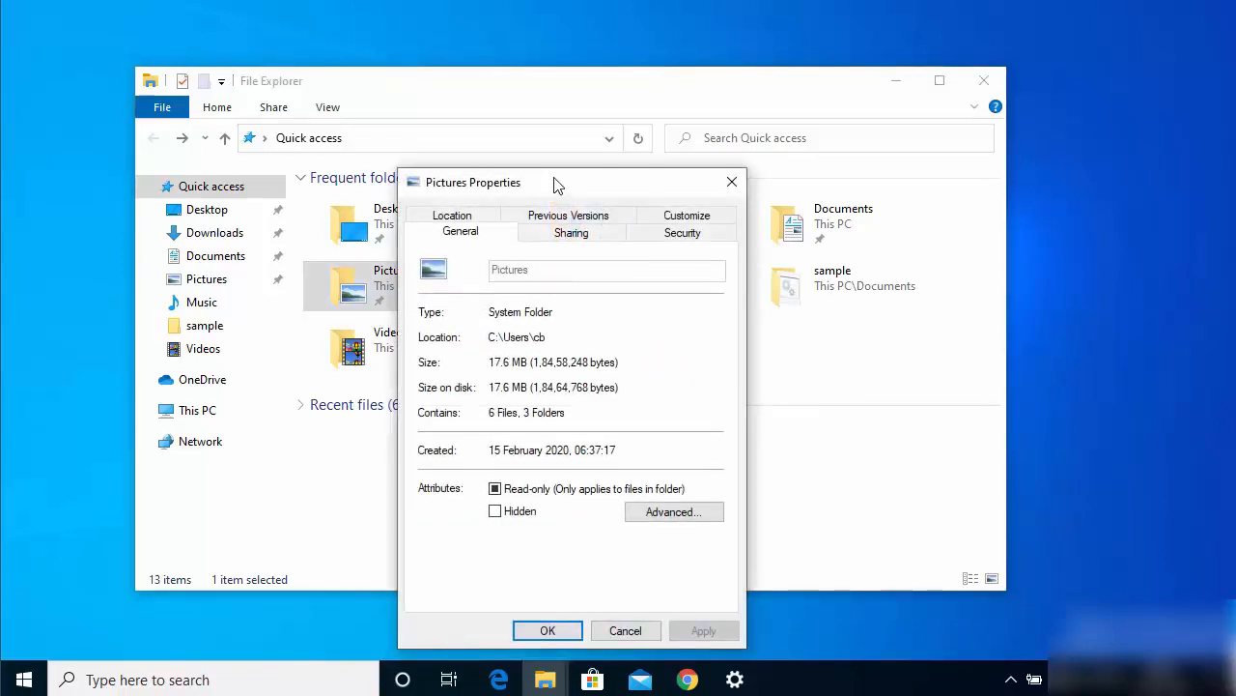
pyautogui.moveTo(558, 183); pyautogui.dragTo(553, 120)
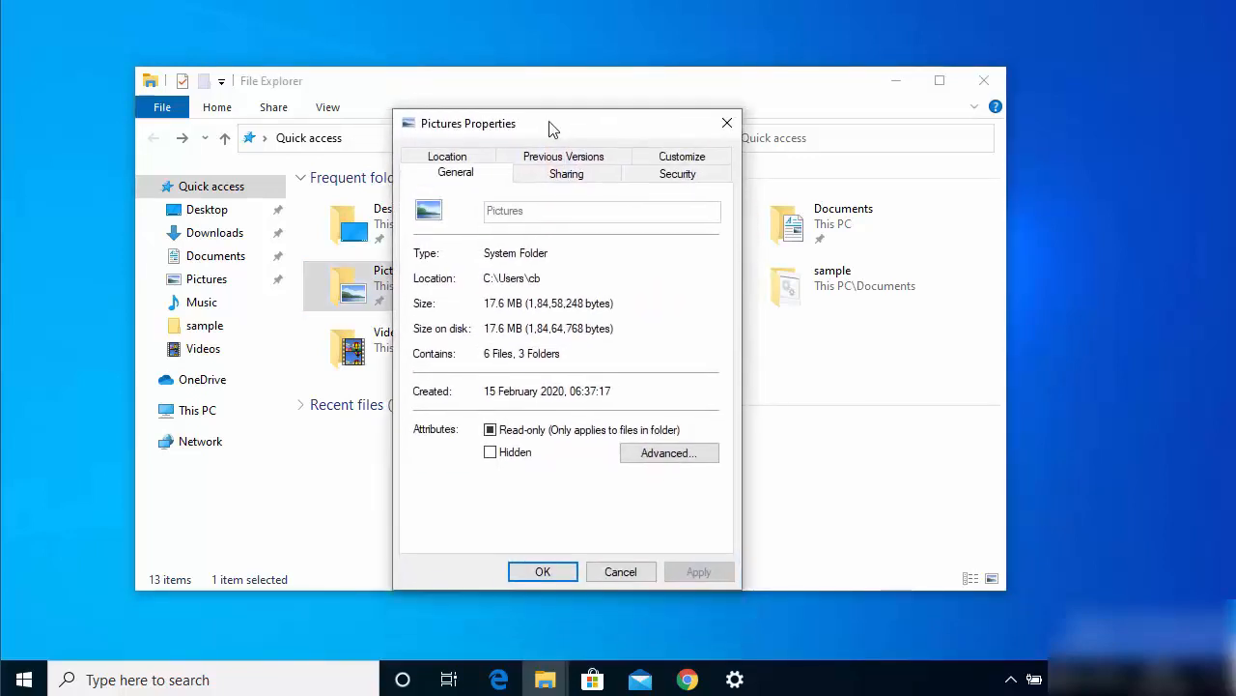
pyautogui.click(564, 172)
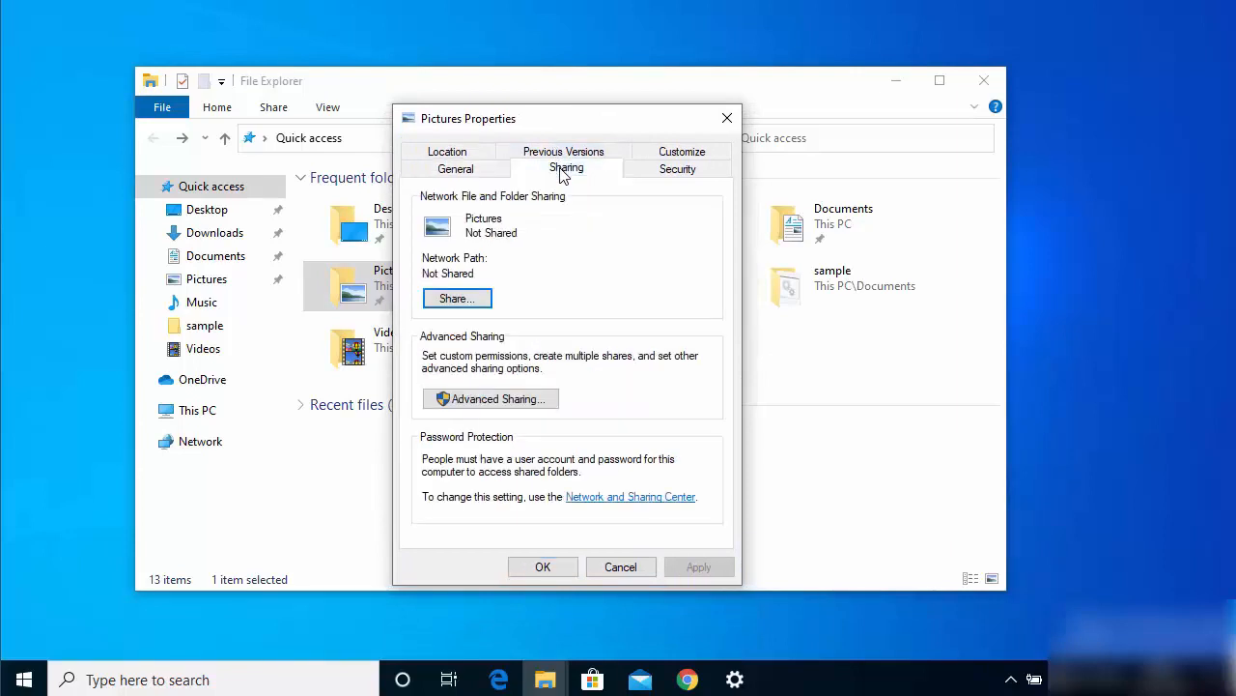
# Add Everyone to the people the Pictures folder is shared with.
pyautogui.click(450, 299)
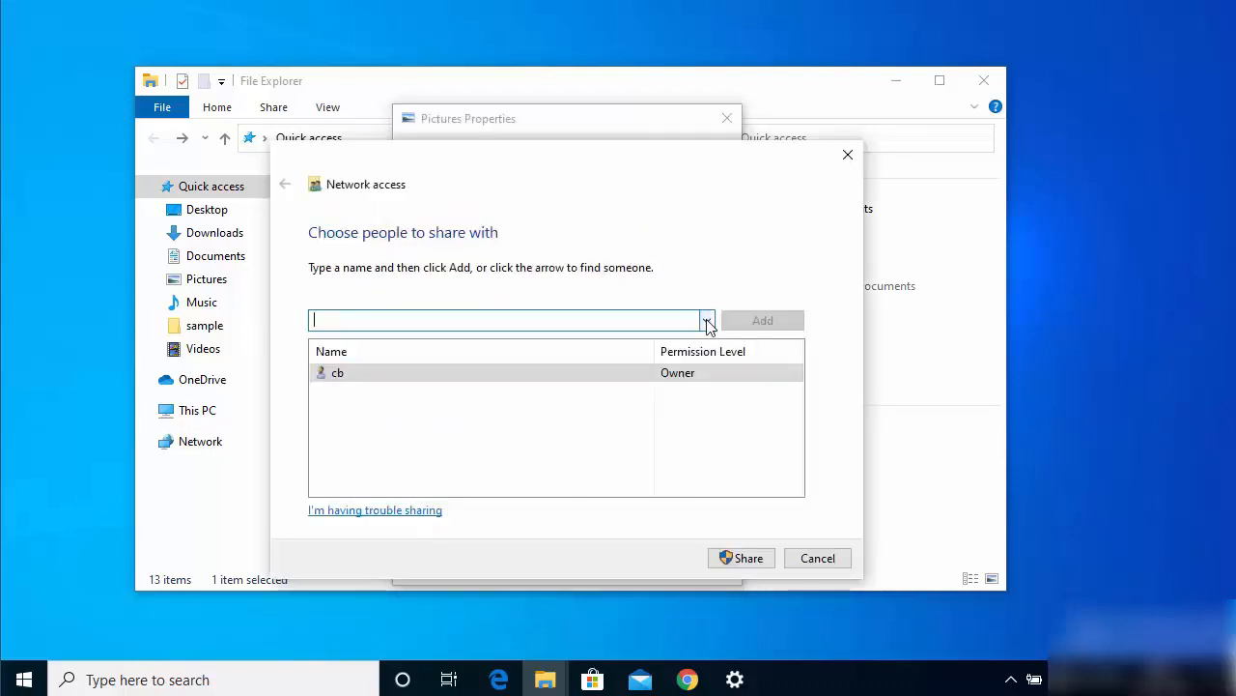
pyautogui.click(707, 321)
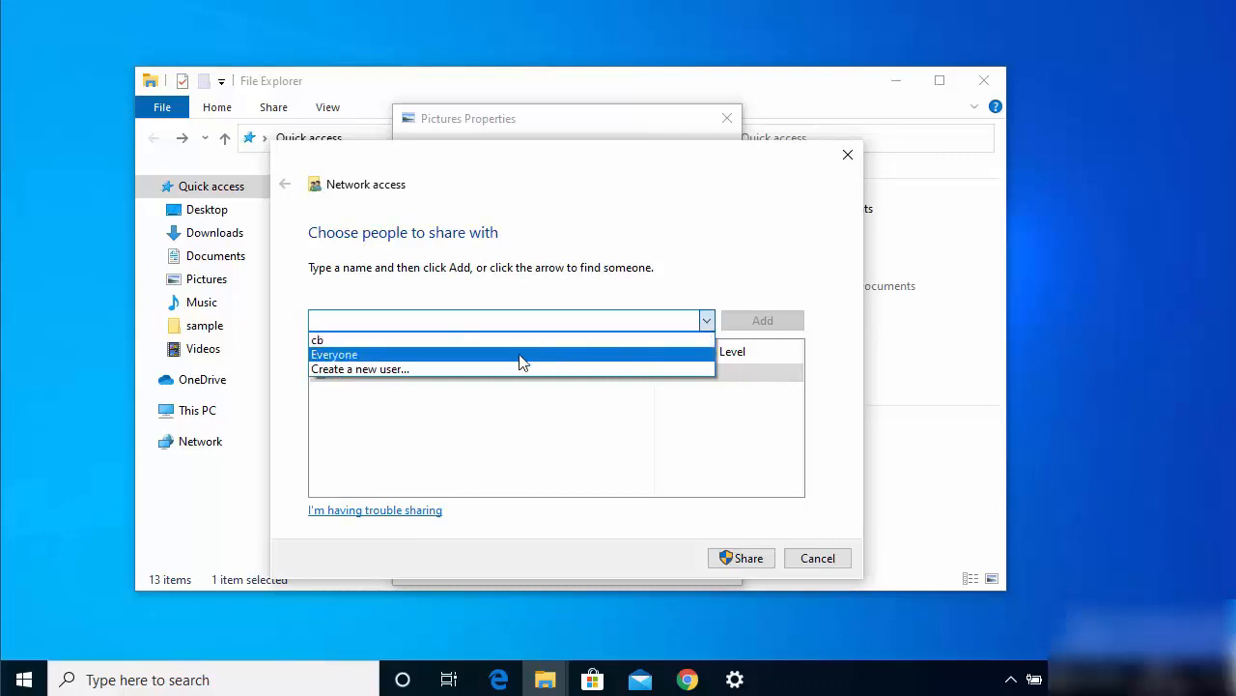
pyautogui.click(522, 360)
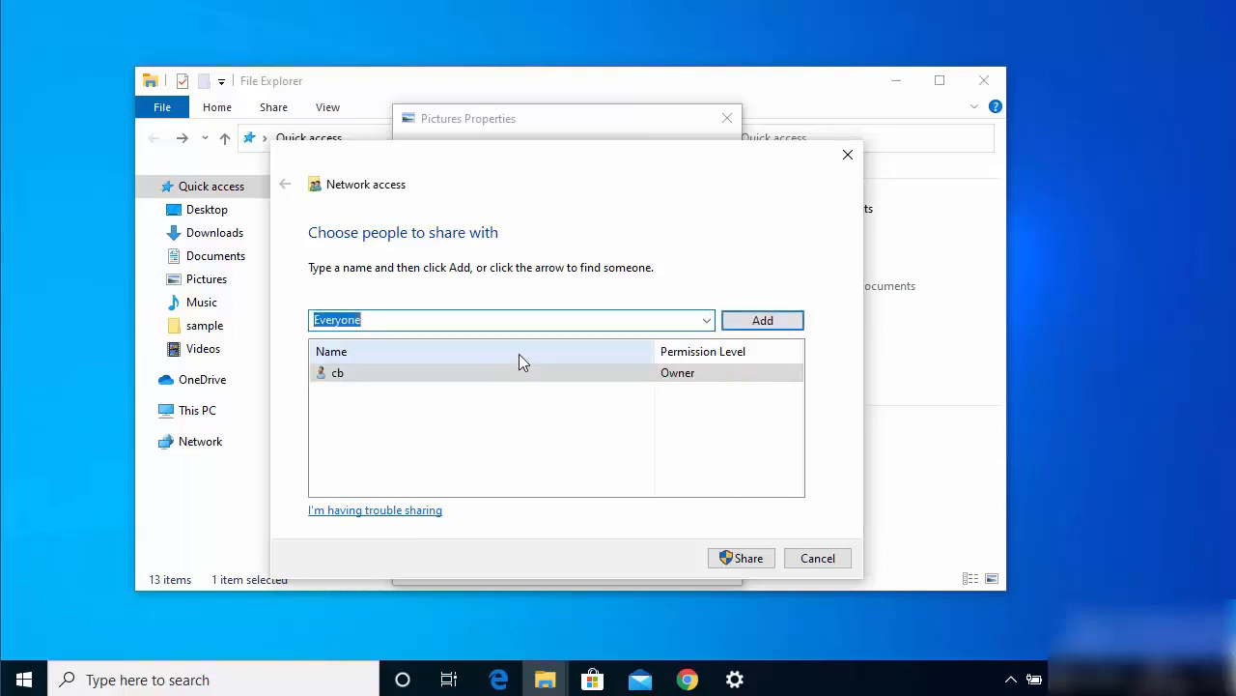
pyautogui.click(768, 323)
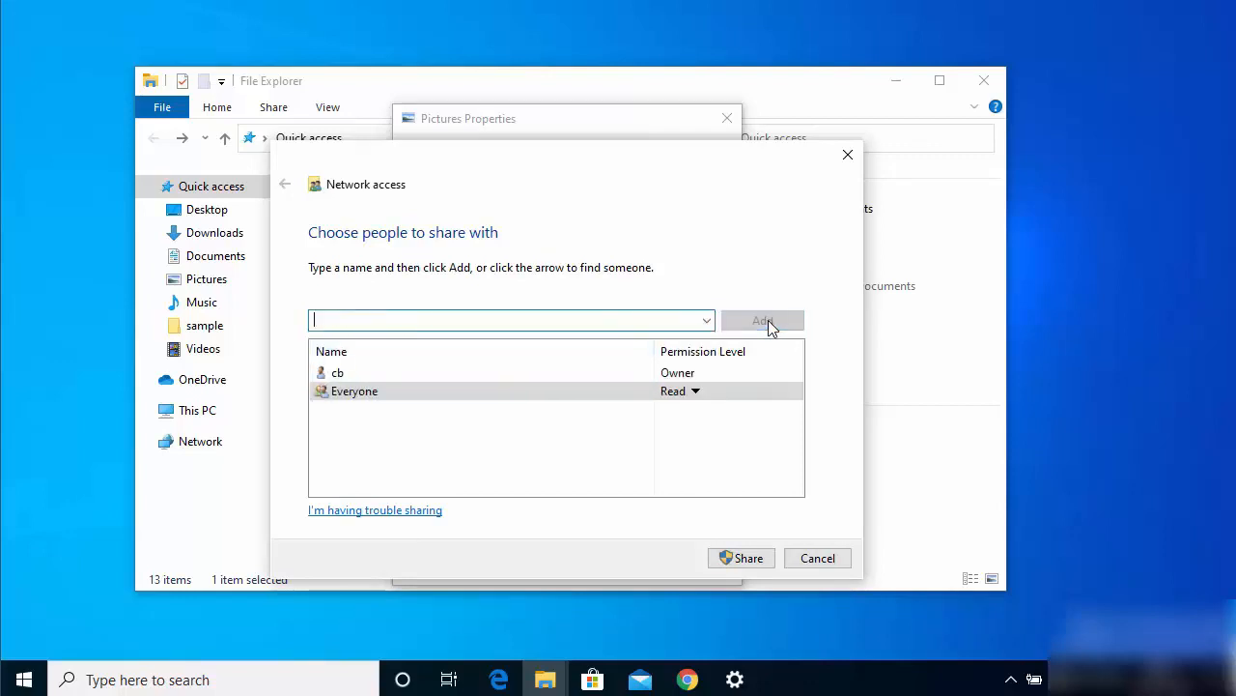
# Give Everyone Read/Write permission on the Pictures folder, share it, and close its properties.
pyautogui.click(679, 396)
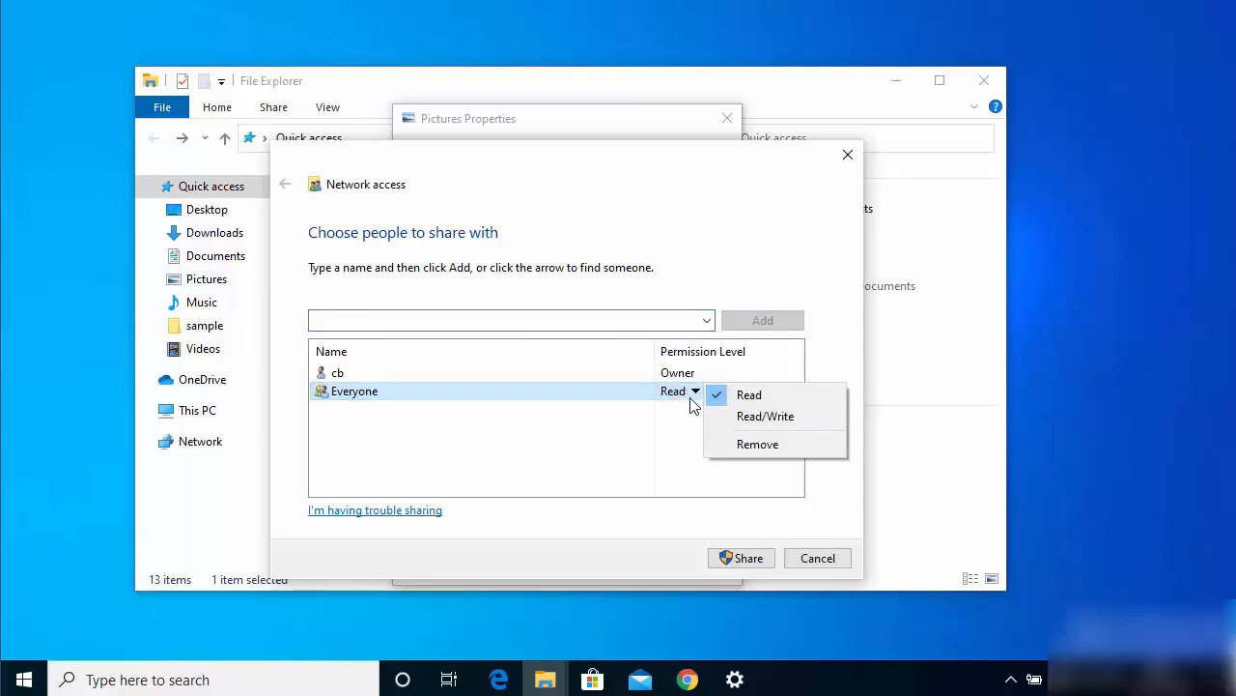
pyautogui.click(755, 417)
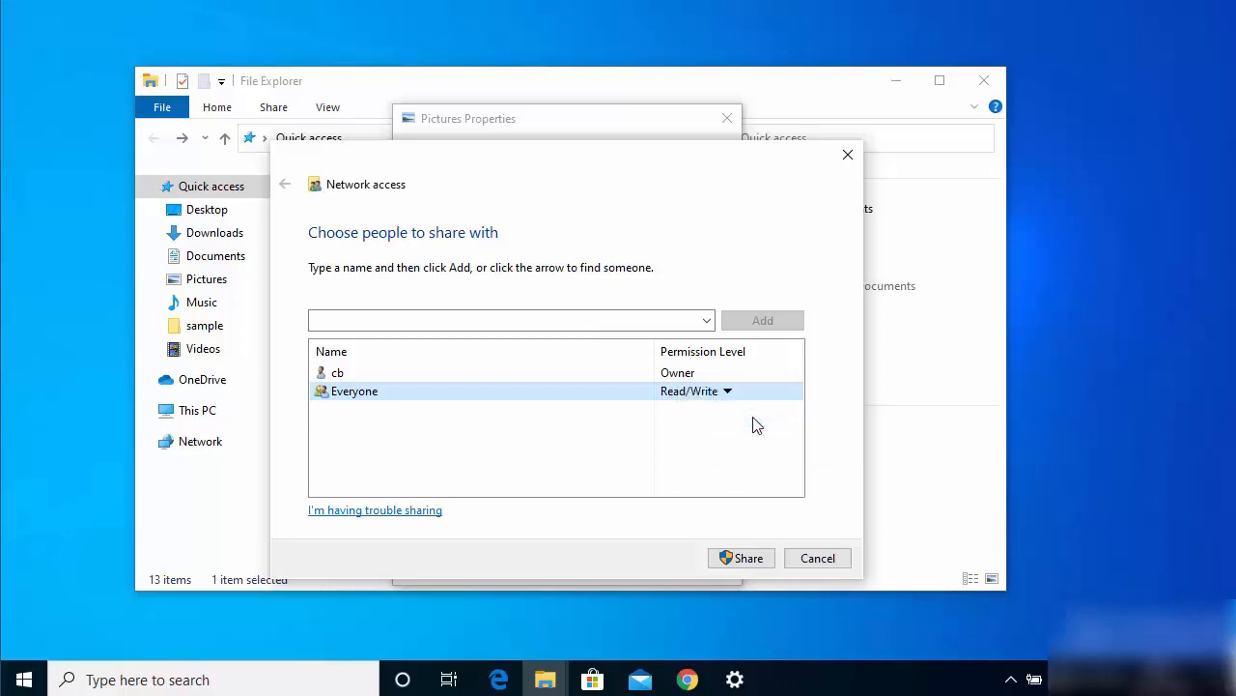
pyautogui.click(740, 558)
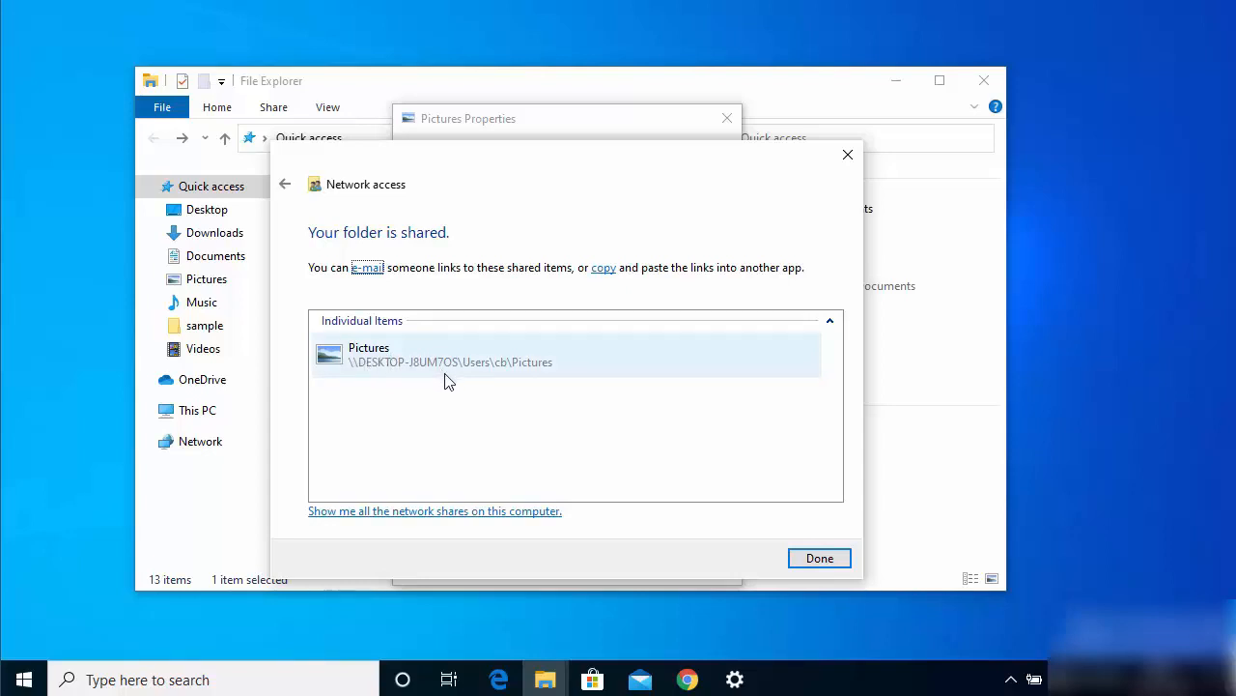
pyautogui.click(820, 558)
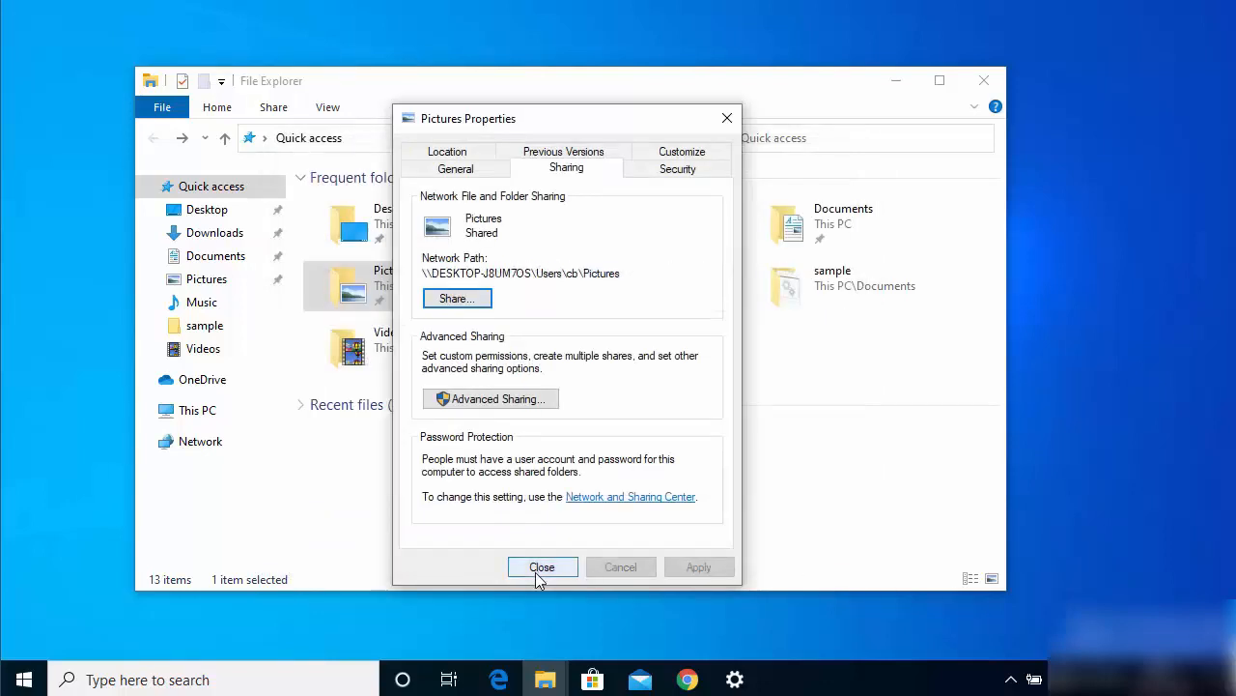
pyautogui.click(542, 567)
# Look at the computers listed on the network and view the system properties of This PC.
pyautogui.click(197, 409)
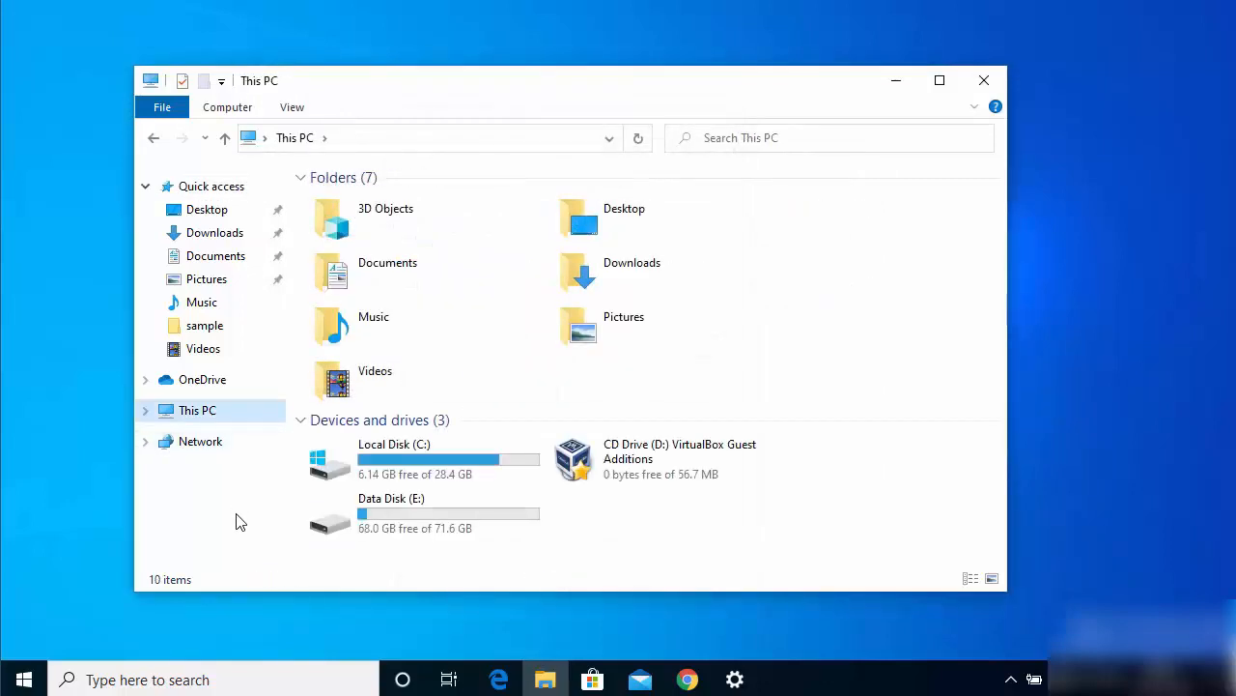
pyautogui.click(203, 446)
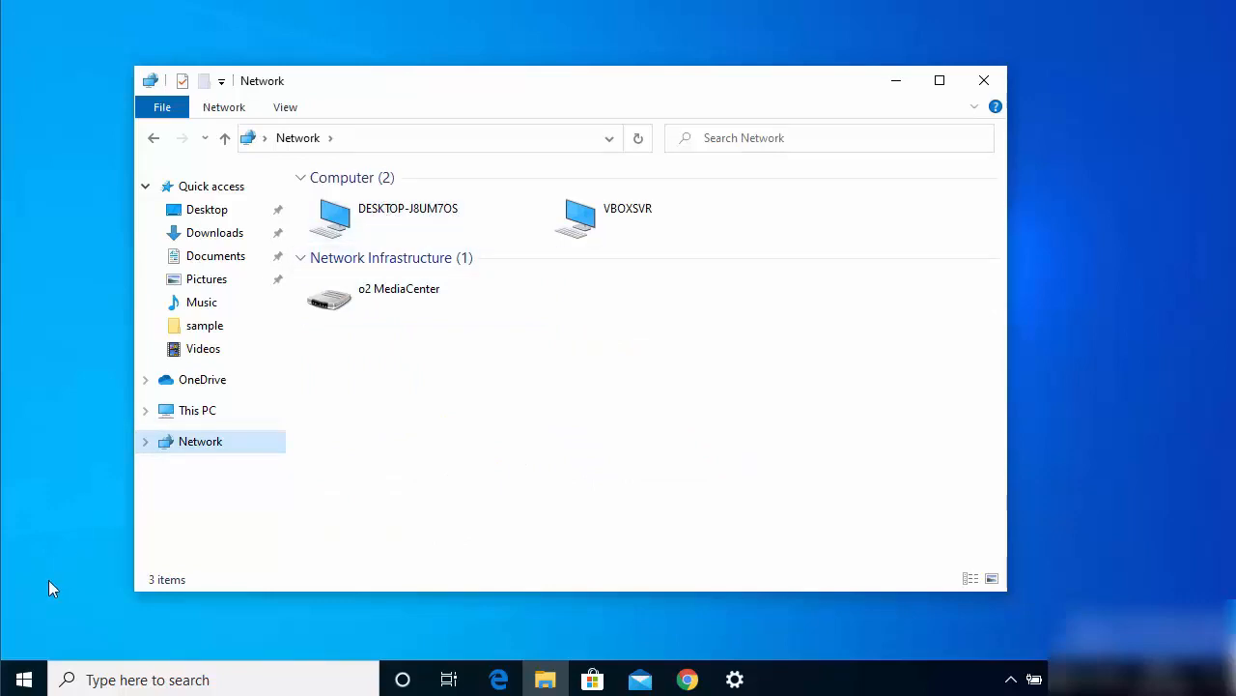
pyautogui.rightClick(206, 414)
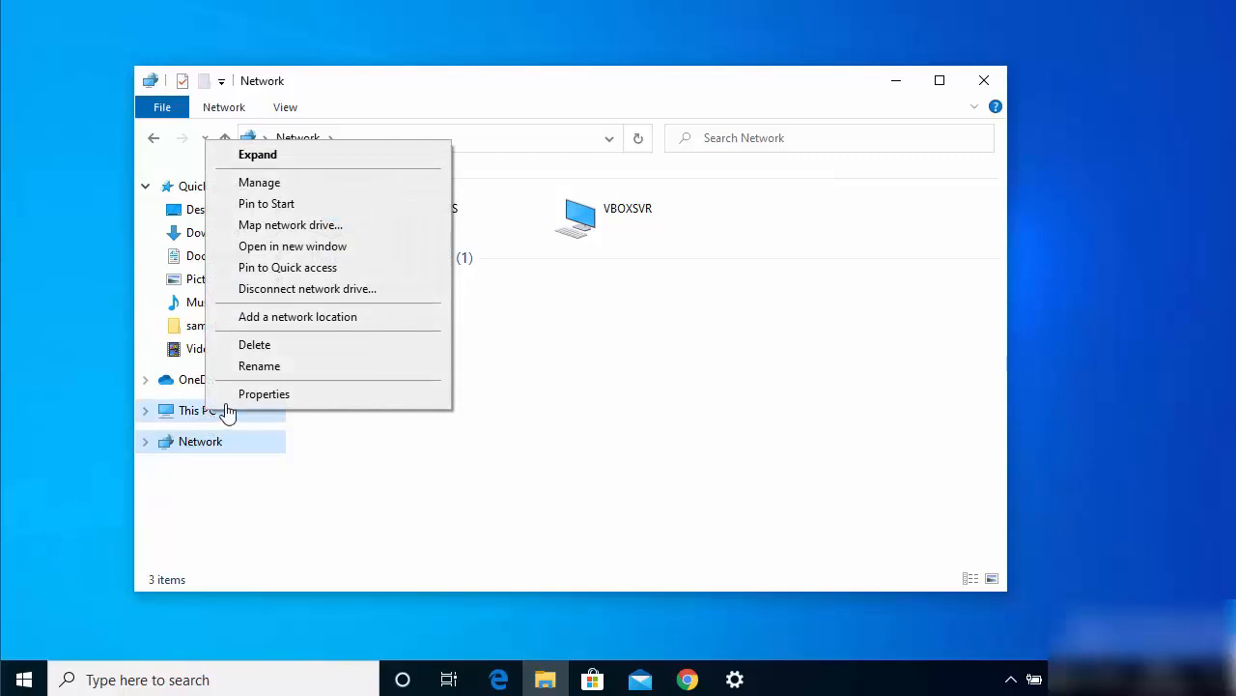
pyautogui.click(246, 394)
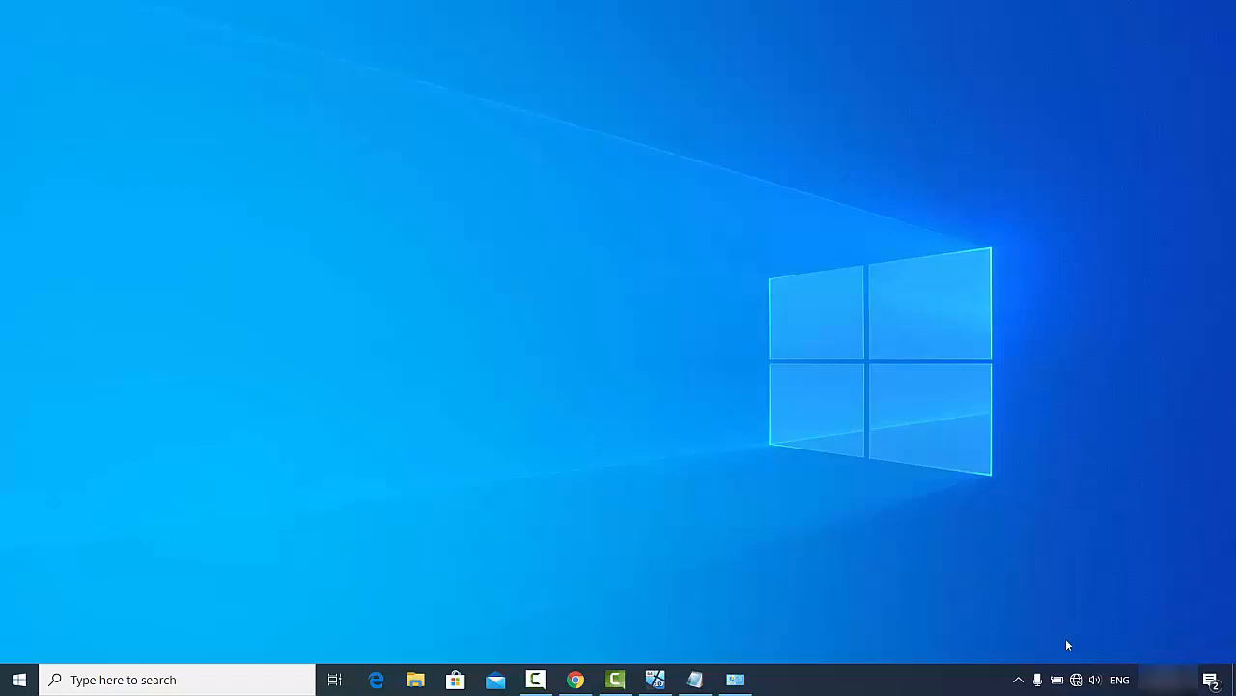
# Open the status of the Ethernet connection from the Network and Sharing Centre on the second computer.
pyautogui.rightClick(1077, 679)
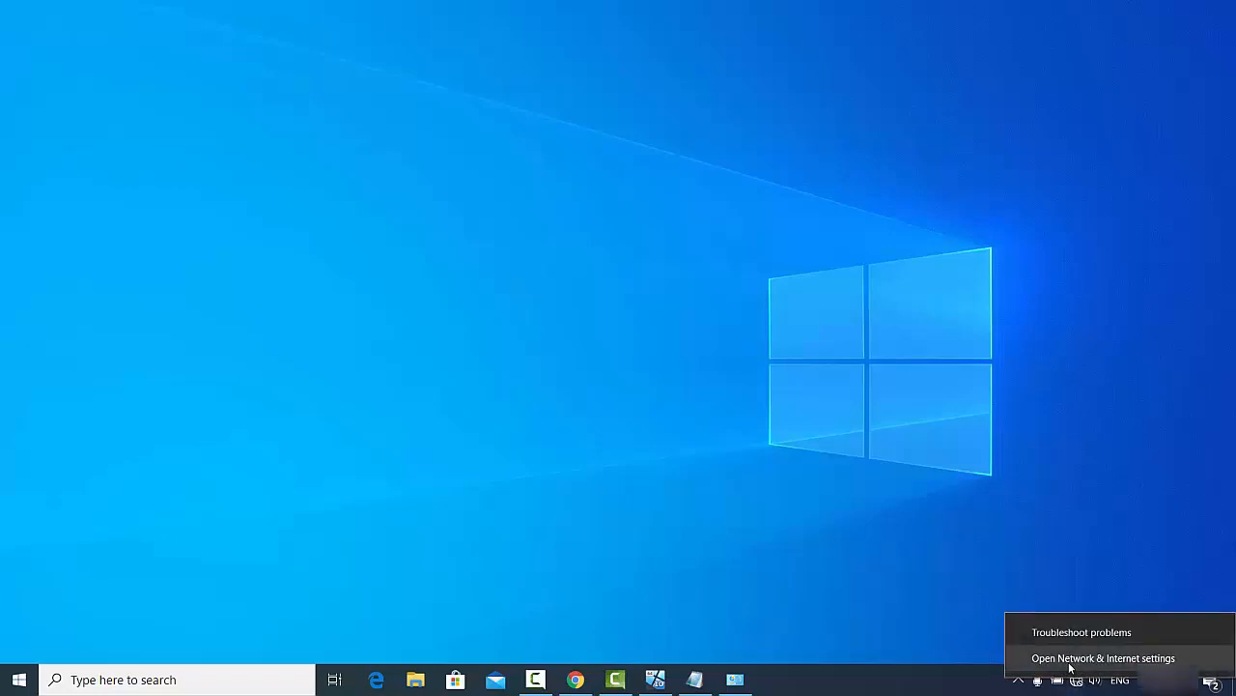
pyautogui.click(1070, 664)
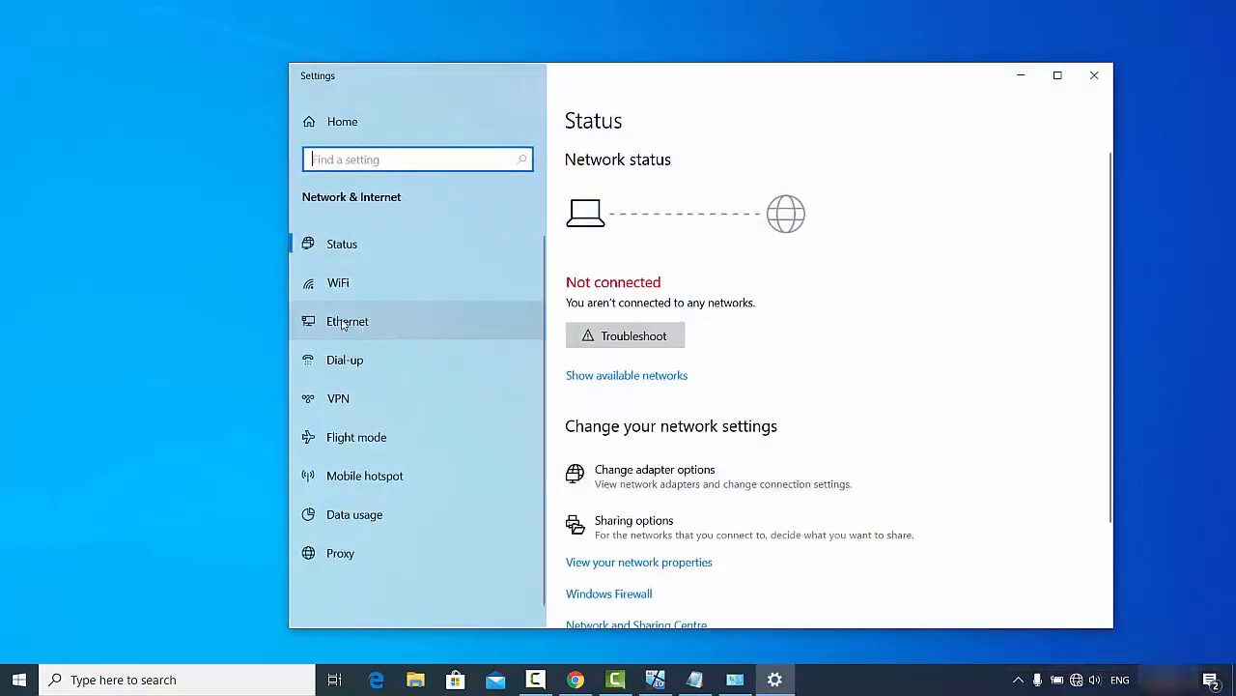
pyautogui.click(342, 325)
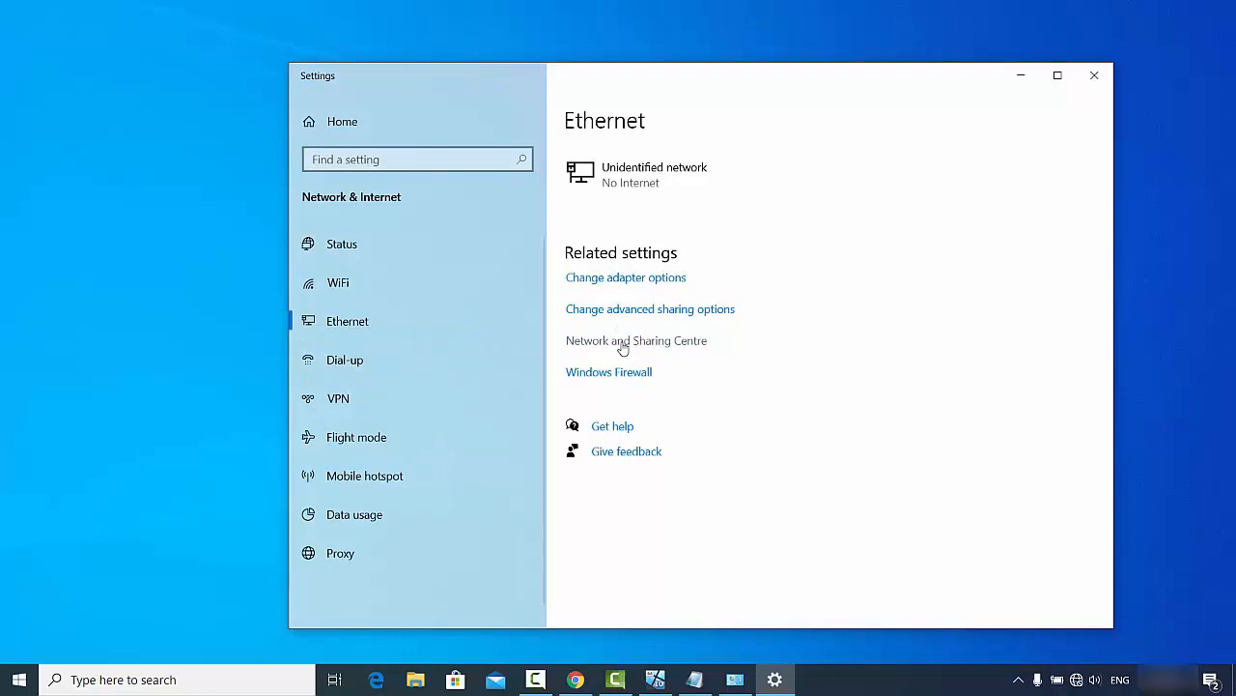
pyautogui.click(624, 343)
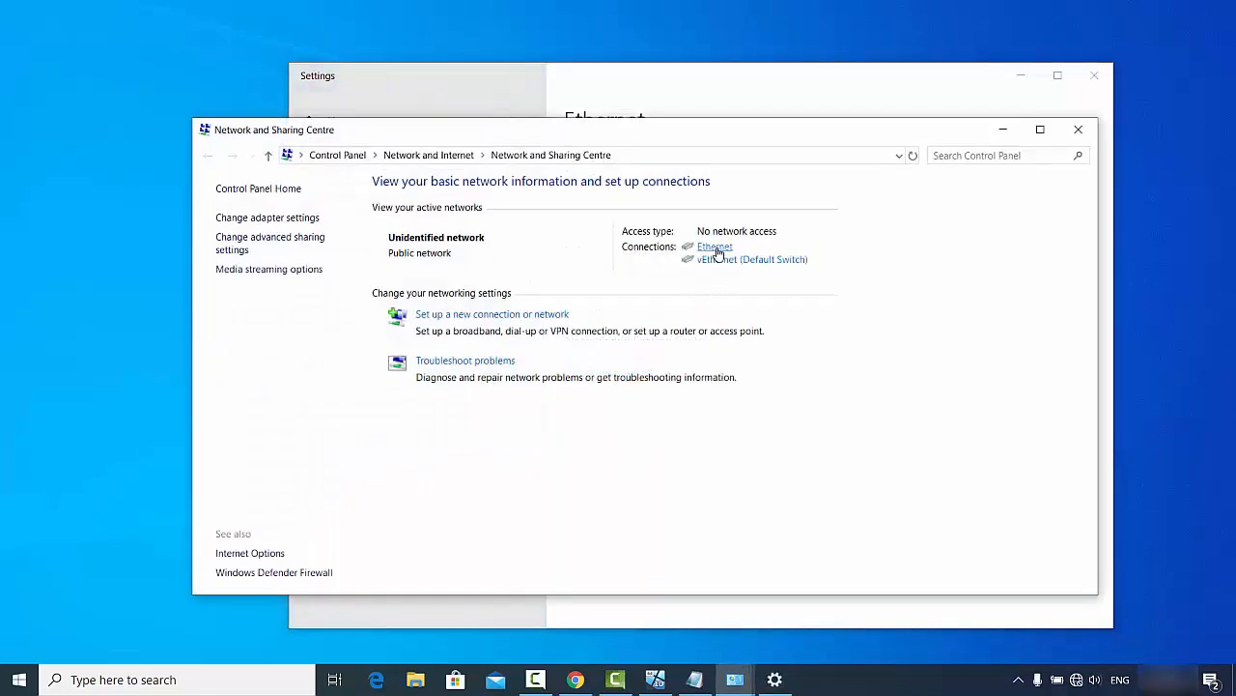
pyautogui.click(714, 249)
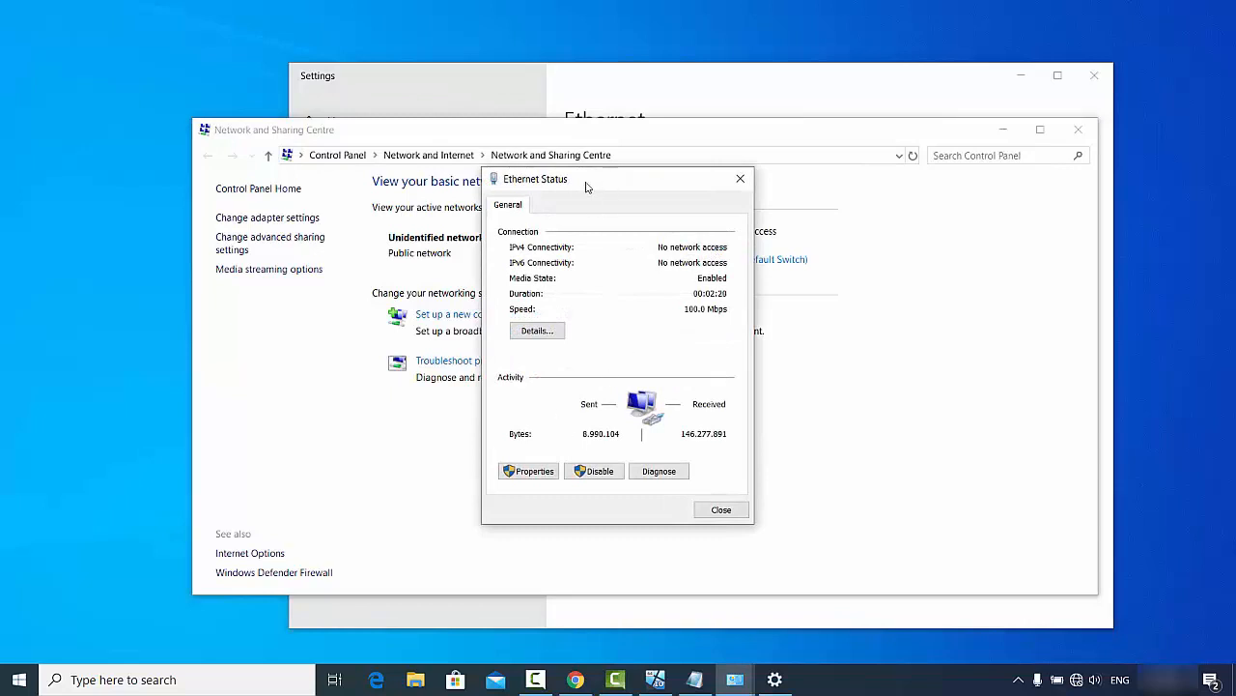
# Open the Internet Protocol Version 4 (TCP/IPv4) properties of the Ethernet connection.
pyautogui.moveTo(599, 182); pyautogui.dragTo(572, 160)
pyautogui.click(272, 451)
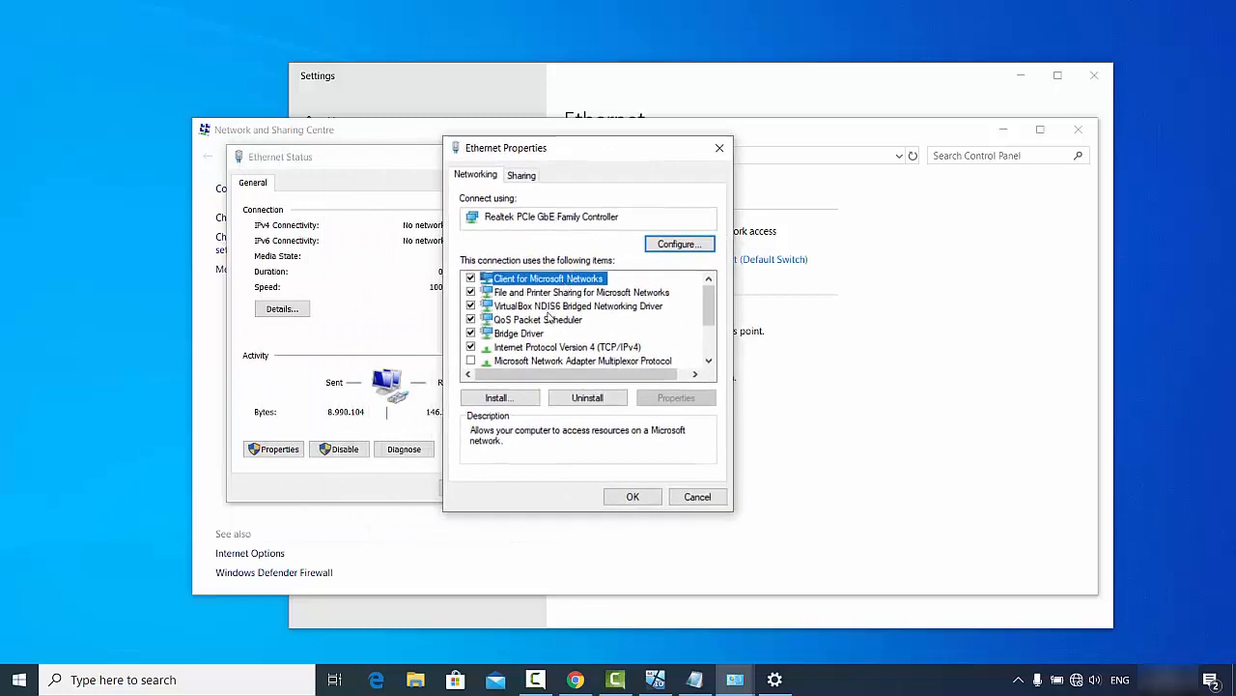
pyautogui.click(542, 350)
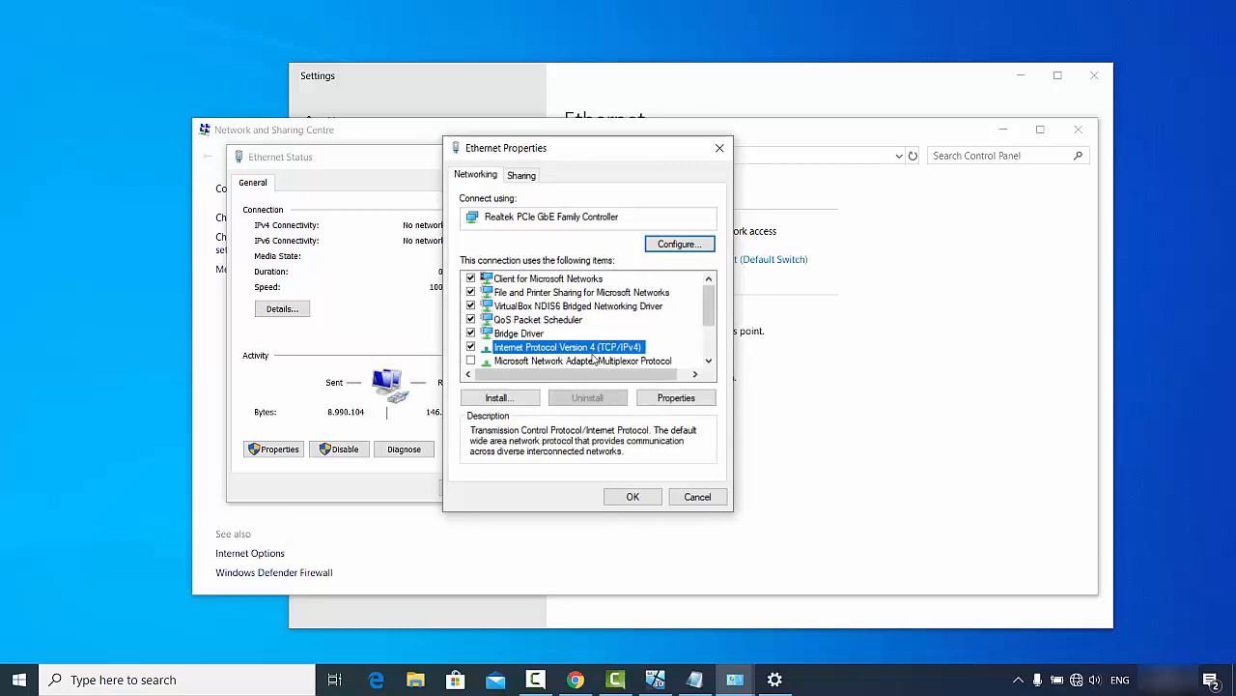
pyautogui.doubleClick(590, 352)
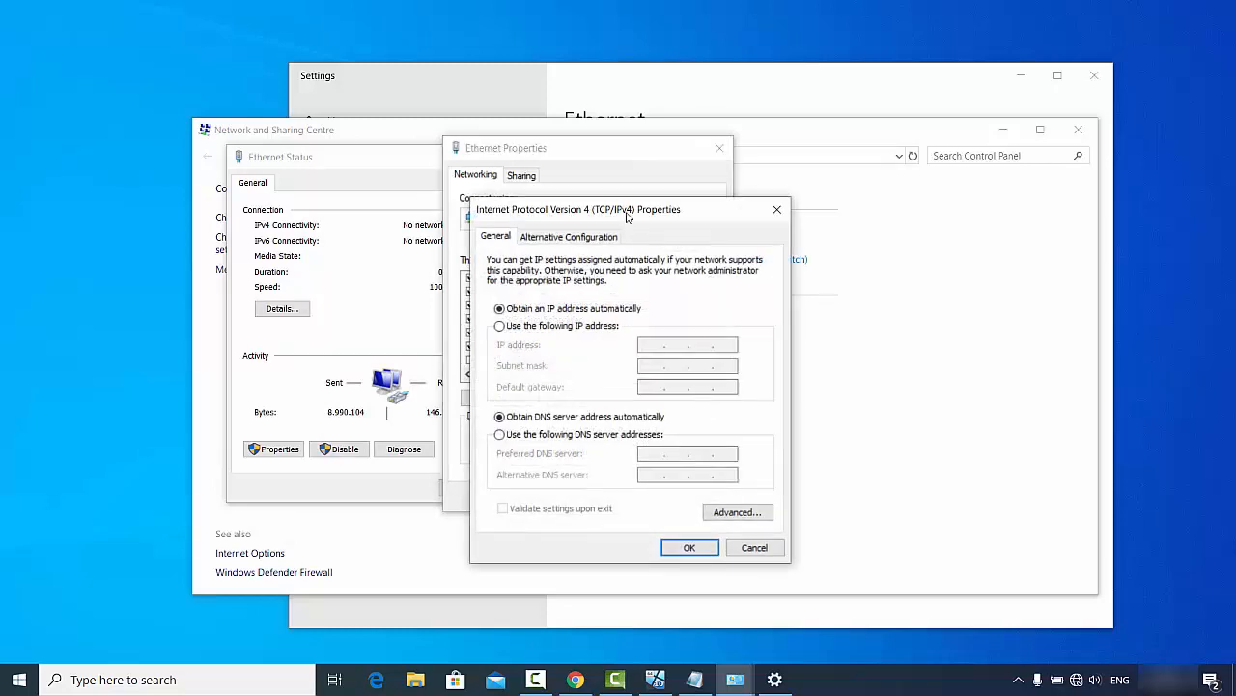
pyautogui.moveTo(627, 216); pyautogui.dragTo(873, 164)
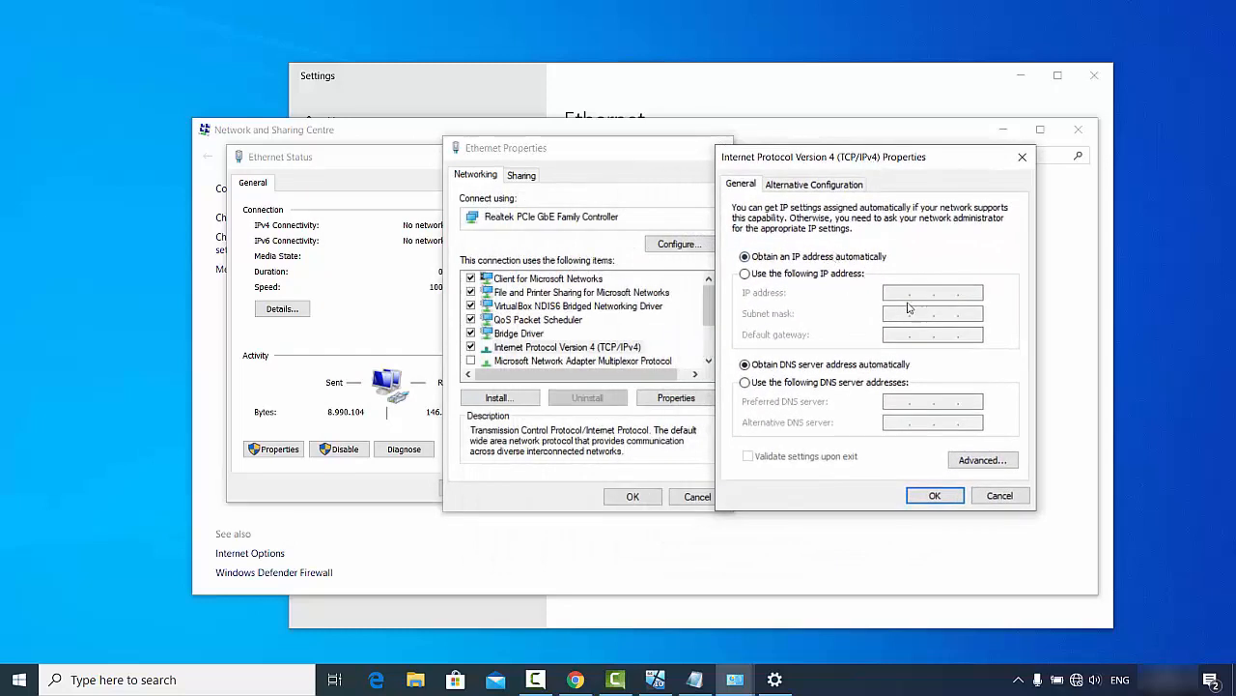
# Set a static IP address of 192.168.1.1 with subnet mask 255.255.255.0 for the Ethernet connection and save it.
pyautogui.click(747, 274)
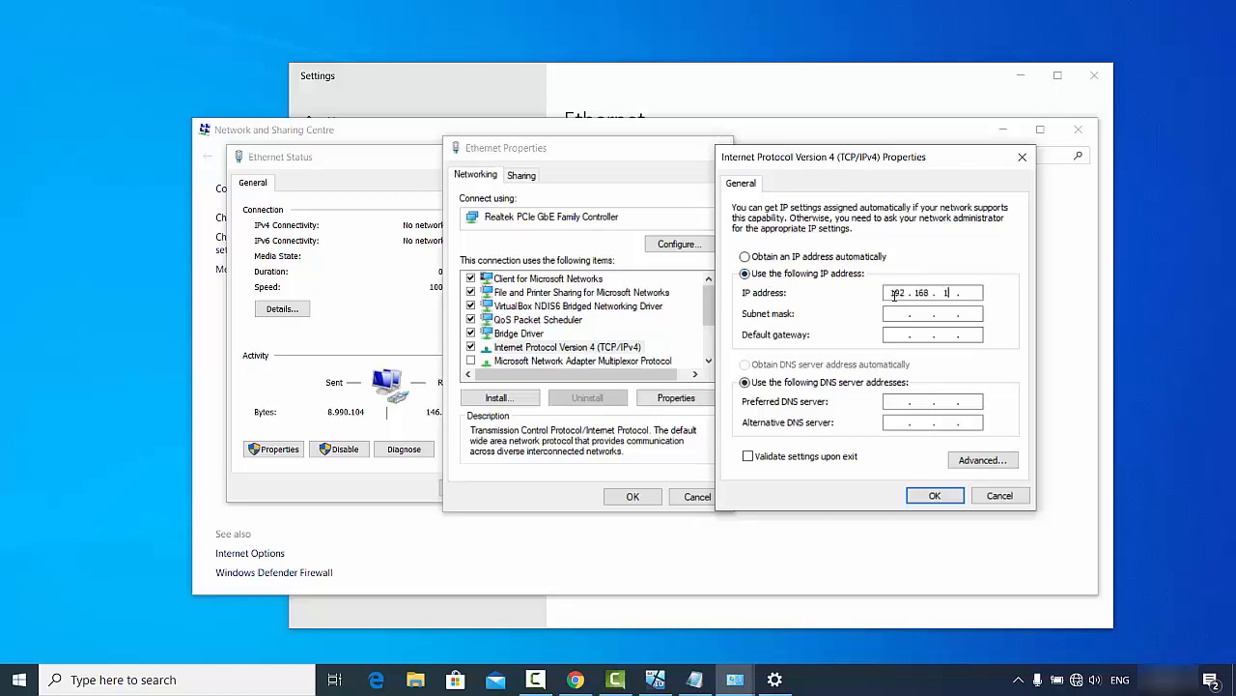
pyautogui.click(981, 291)
pyautogui.click(978, 293)
pyautogui.click(905, 313)
pyautogui.click(934, 496)
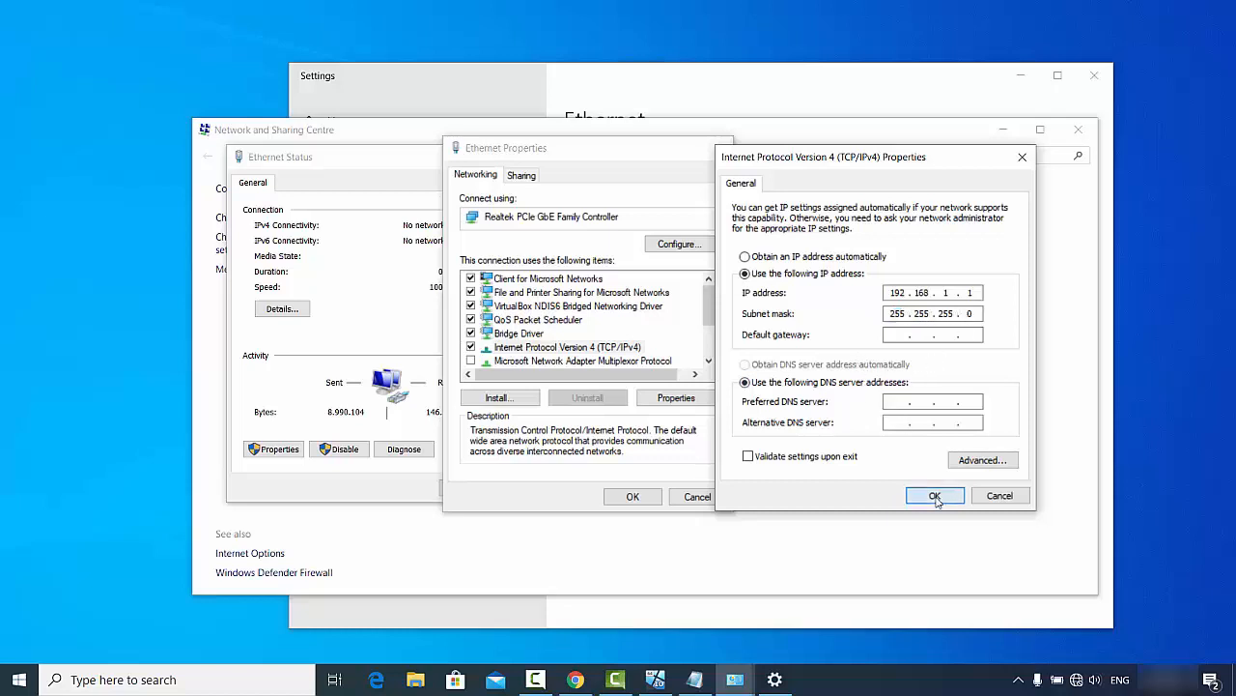
pyautogui.click(633, 496)
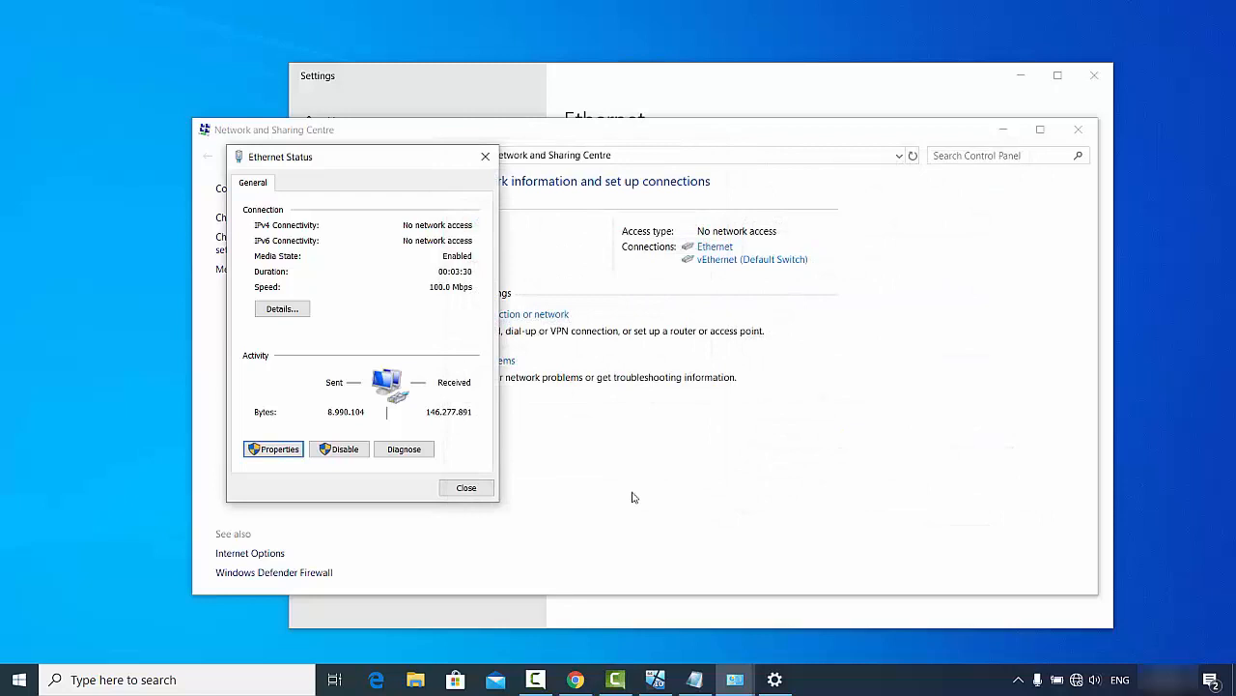
pyautogui.click(483, 493)
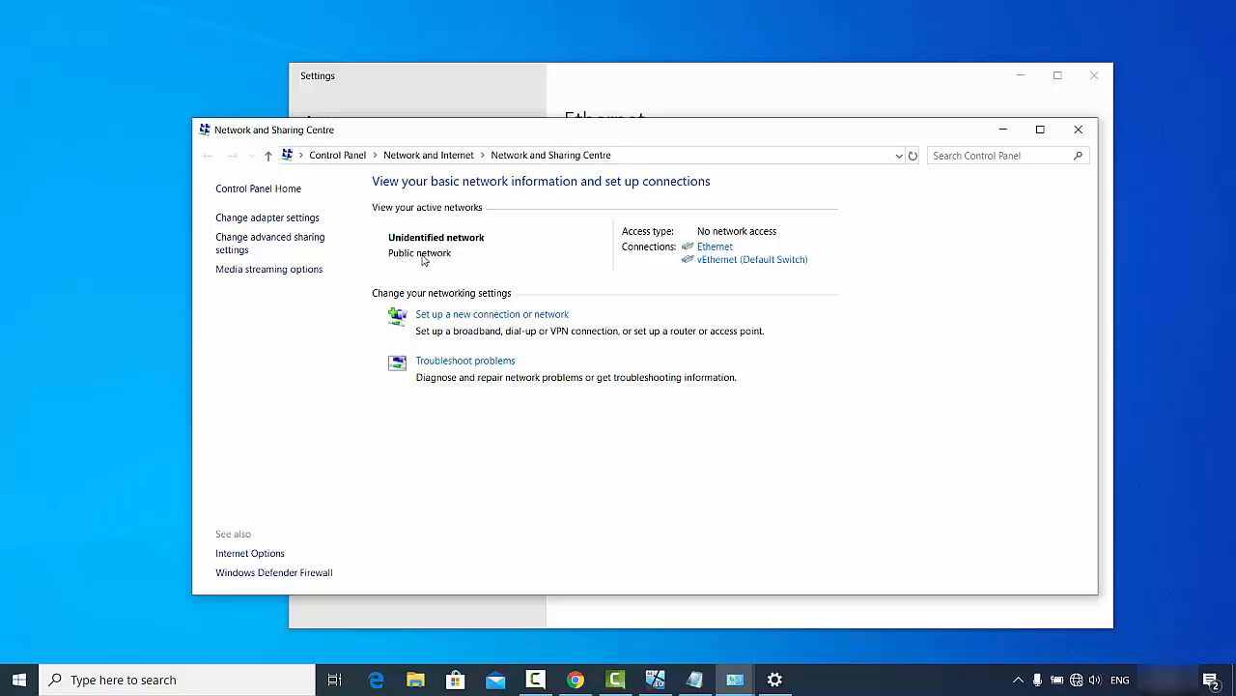
# Open the Local Security Policy console (secpol.msc) and display its Network List Manager Policies.
pyautogui.click(193, 679)
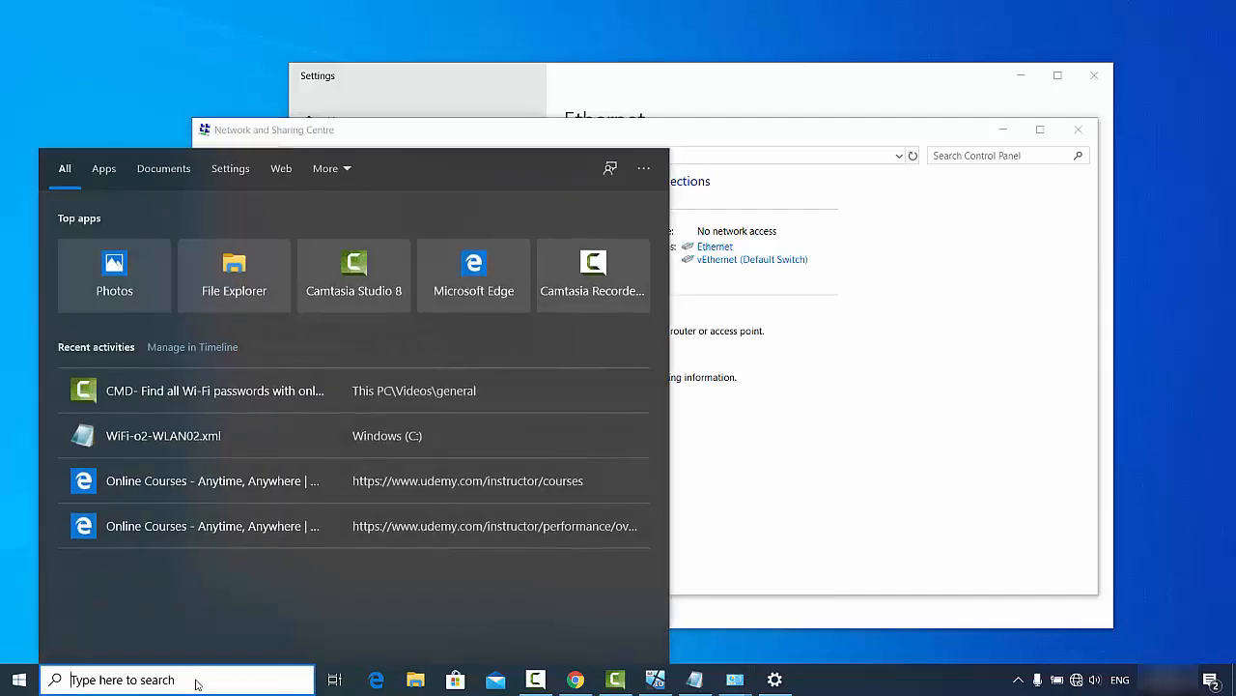
pyautogui.write('secp')
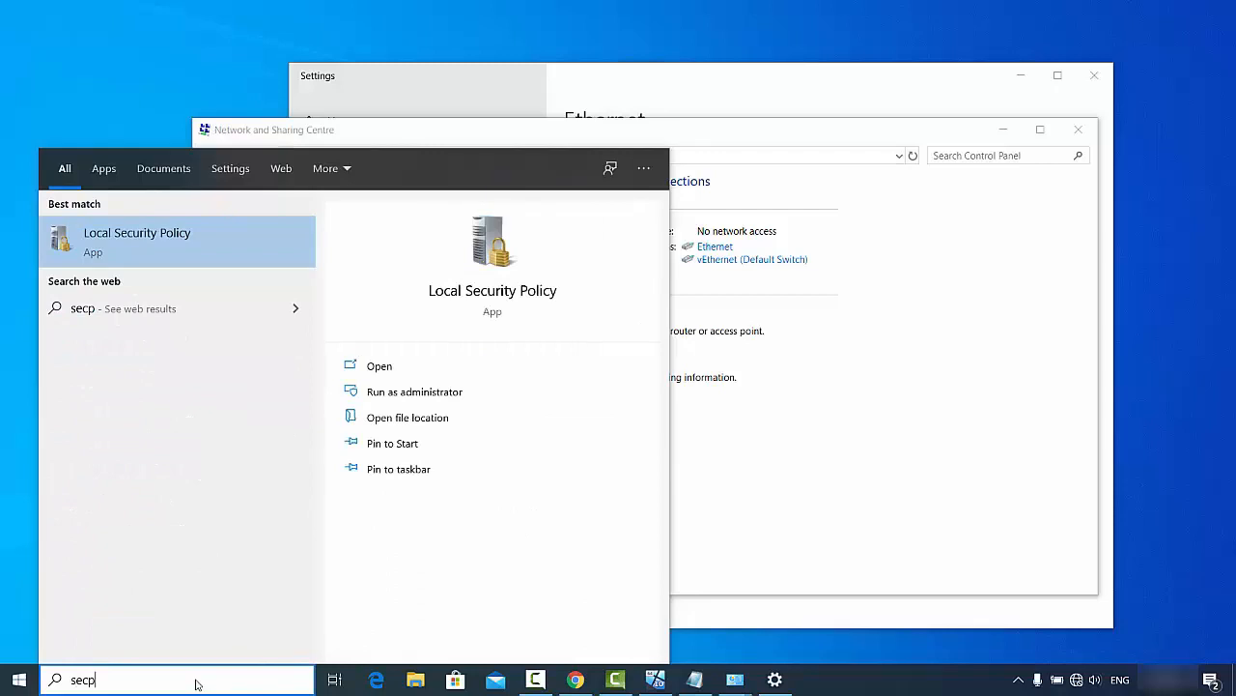
pyautogui.write('ol.msc')
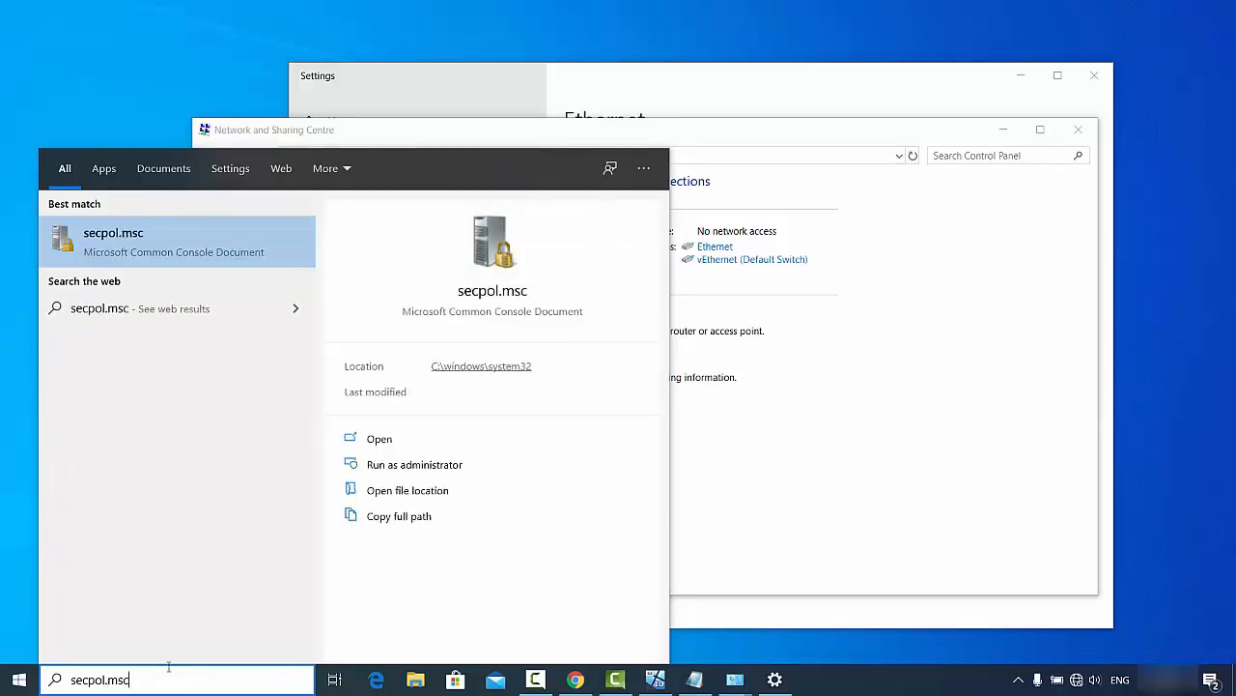
pyautogui.click(163, 249)
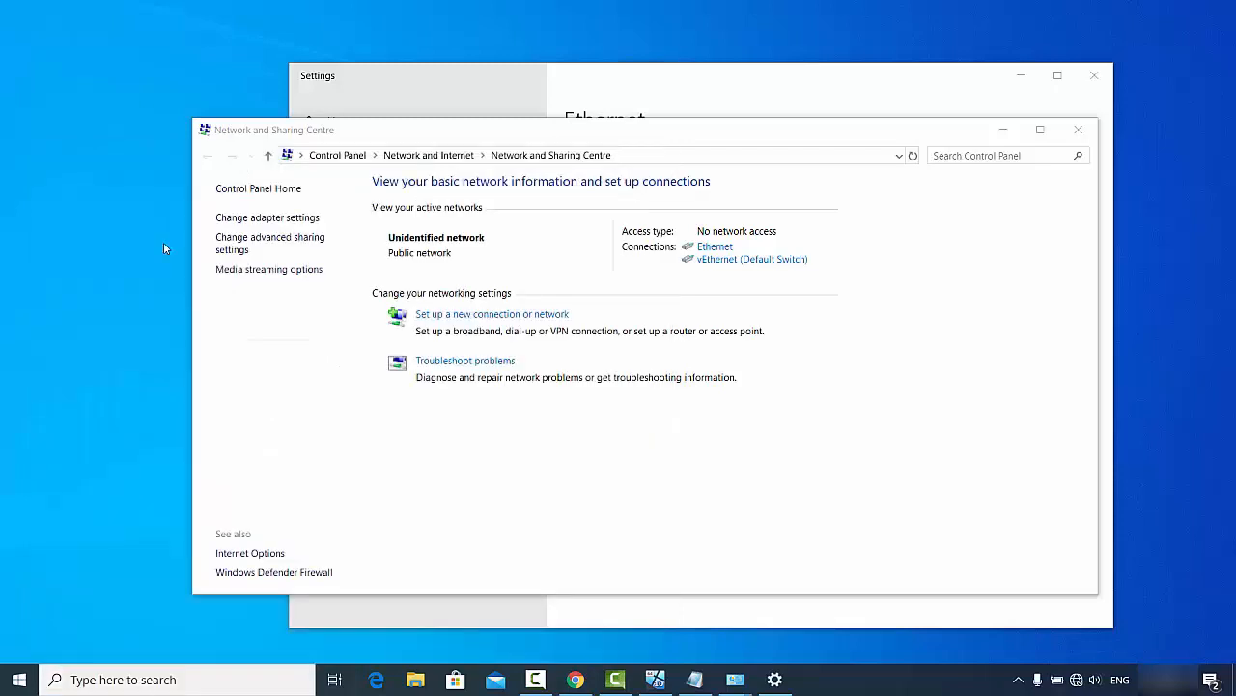
pyautogui.click(319, 210)
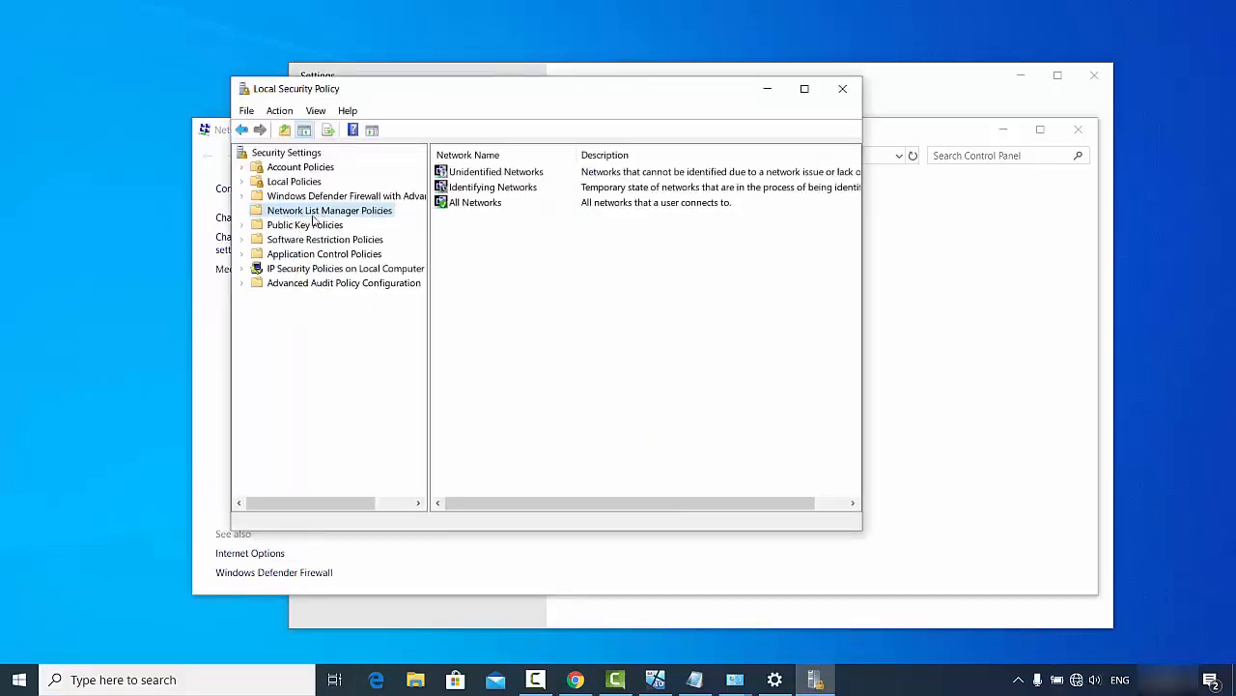
# Set the location type of Unidentified Networks to Private, apply it, and close the Local Security Policy console.
pyautogui.doubleClick(506, 176)
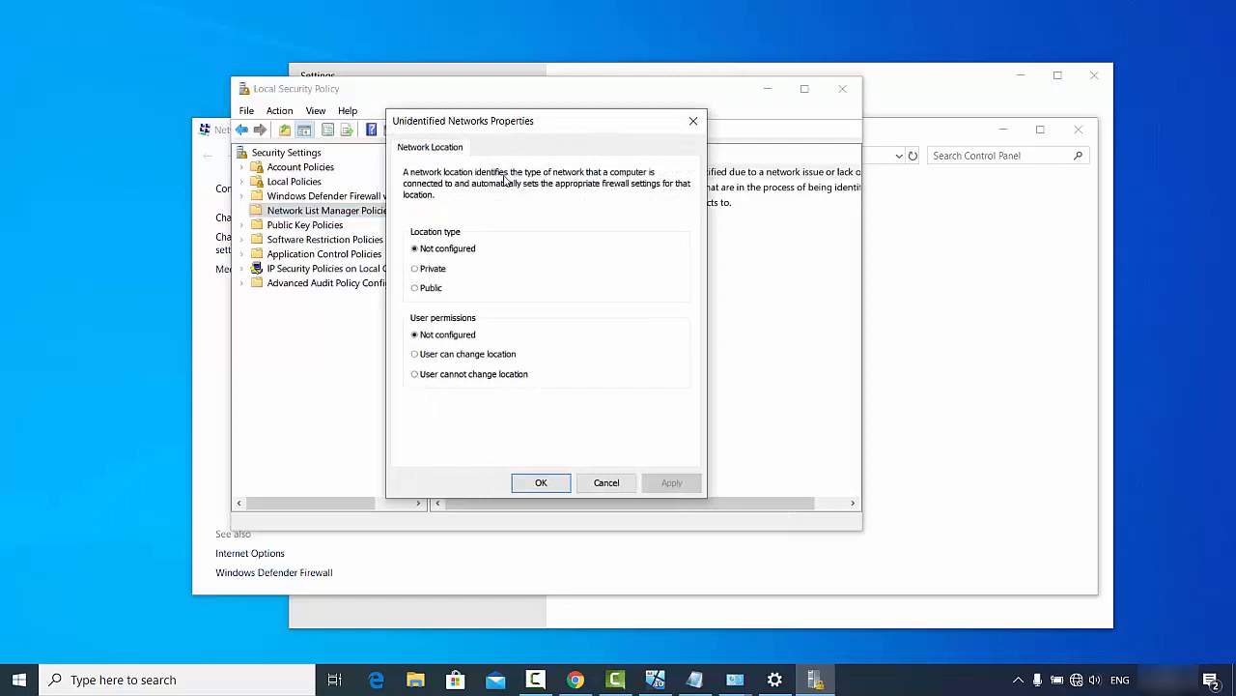
pyautogui.click(439, 271)
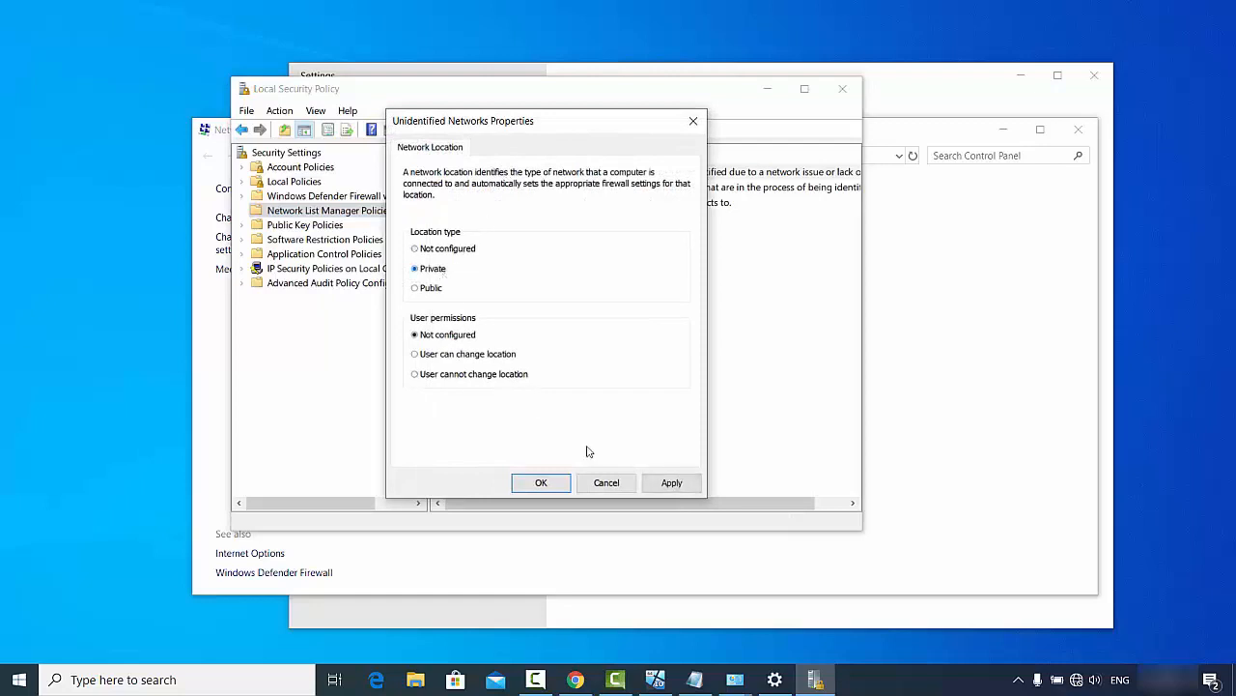
pyautogui.click(672, 482)
pyautogui.click(541, 483)
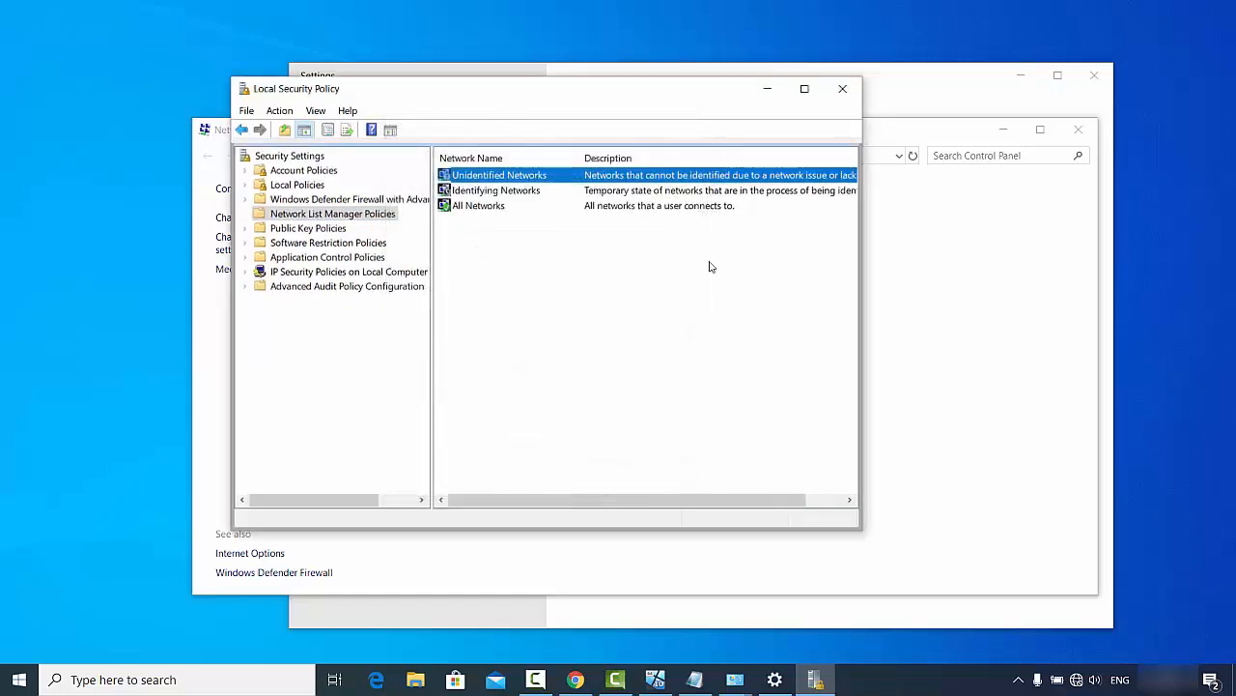
pyautogui.click(844, 90)
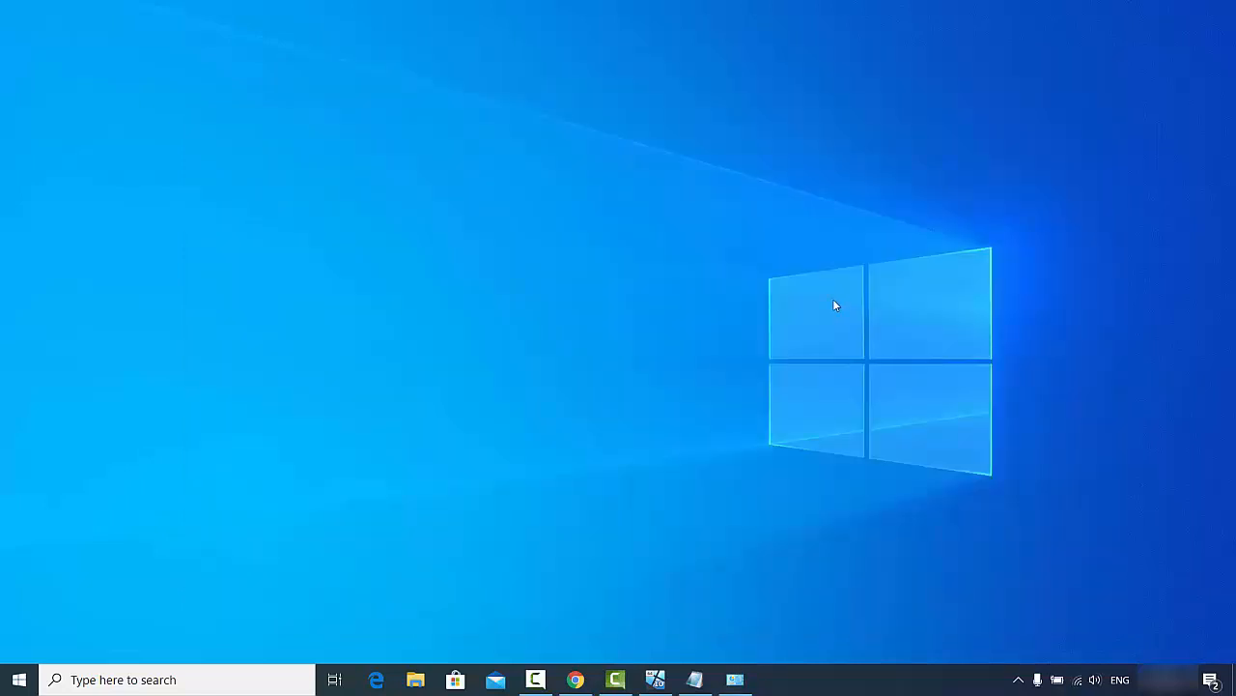
# Connect to the DESKTOP-J8UM7OS computer from the Network location in File Explorer.
pyautogui.click(421, 682)
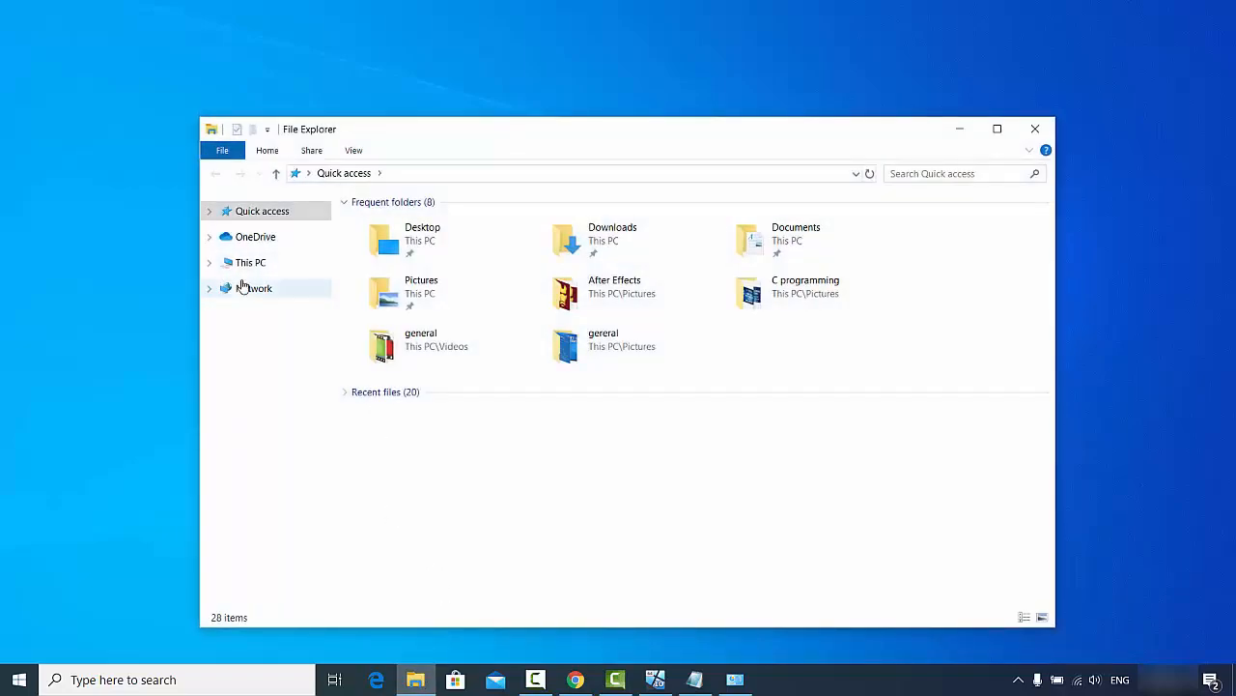
pyautogui.click(249, 294)
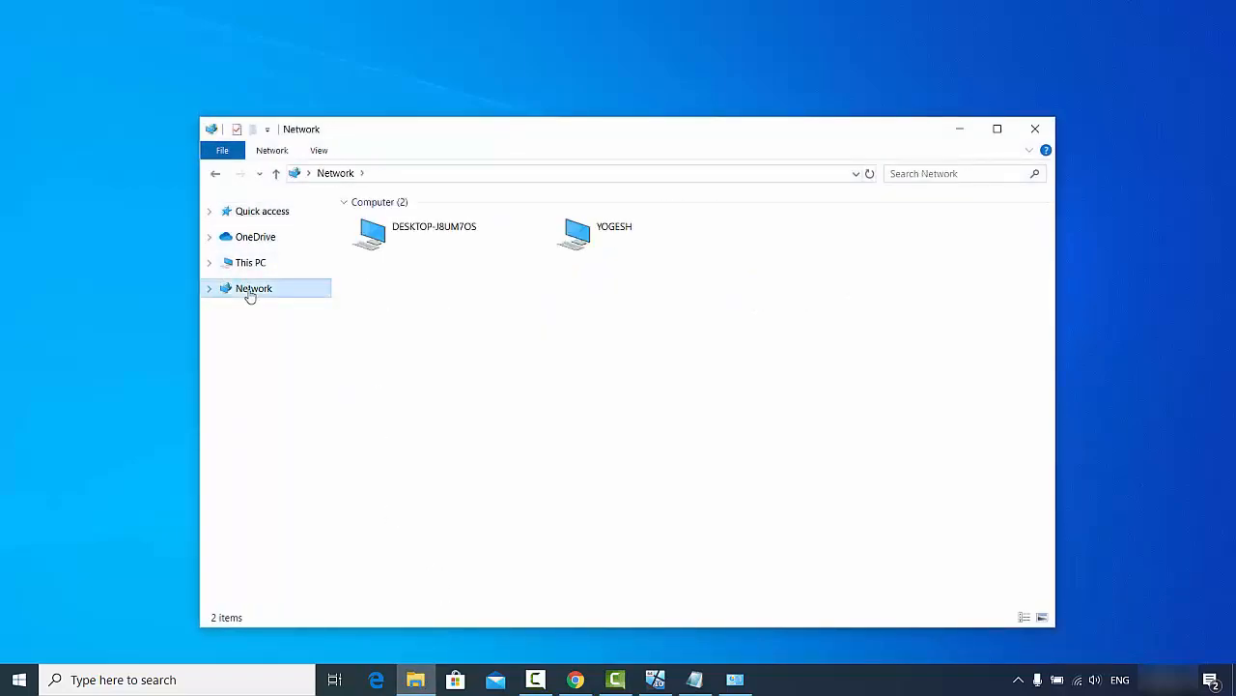
pyautogui.doubleClick(434, 238)
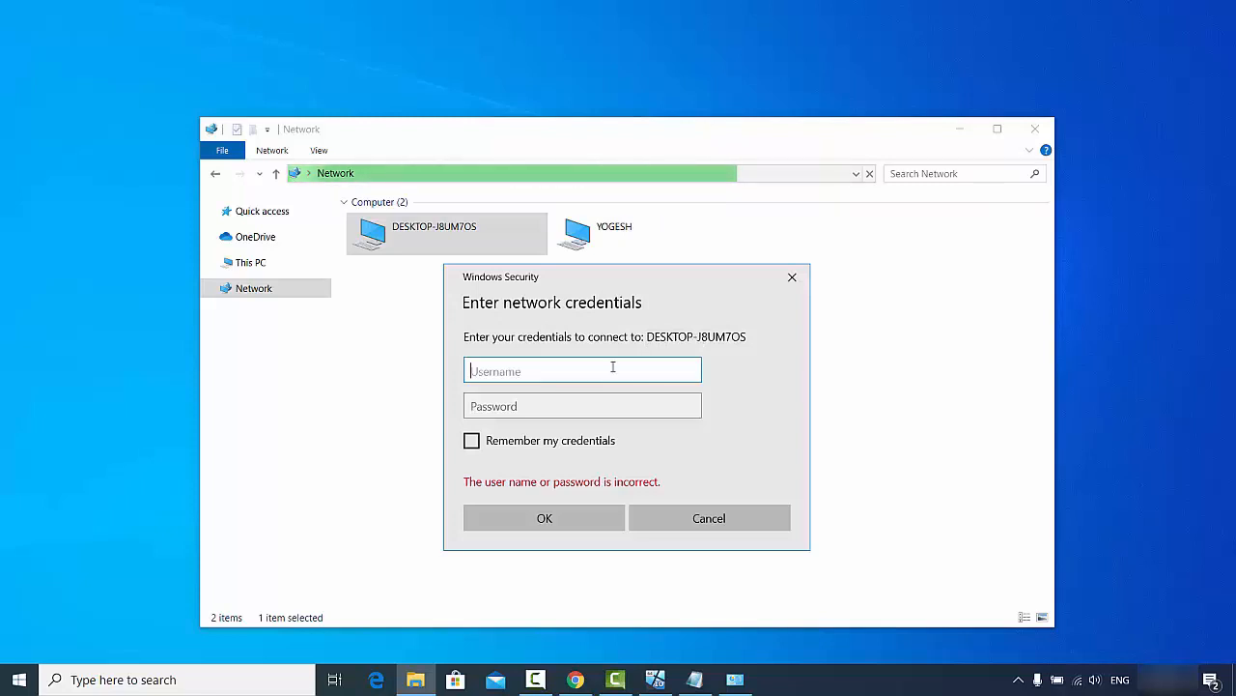
# Enter the account username and password in the network credentials prompt for DESKTOP-J8UM7OS and submit them.
pyautogui.write('cb')
pyautogui.press('Tab')
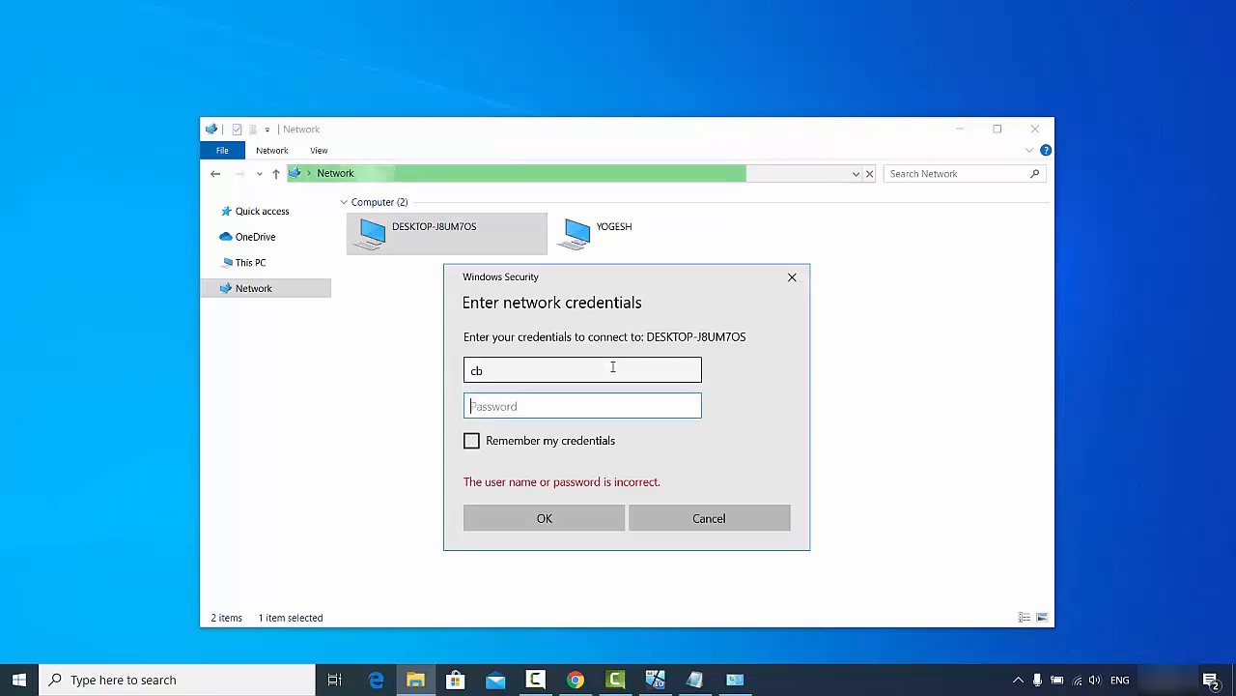
pyautogui.write('******')
pyautogui.click(550, 519)
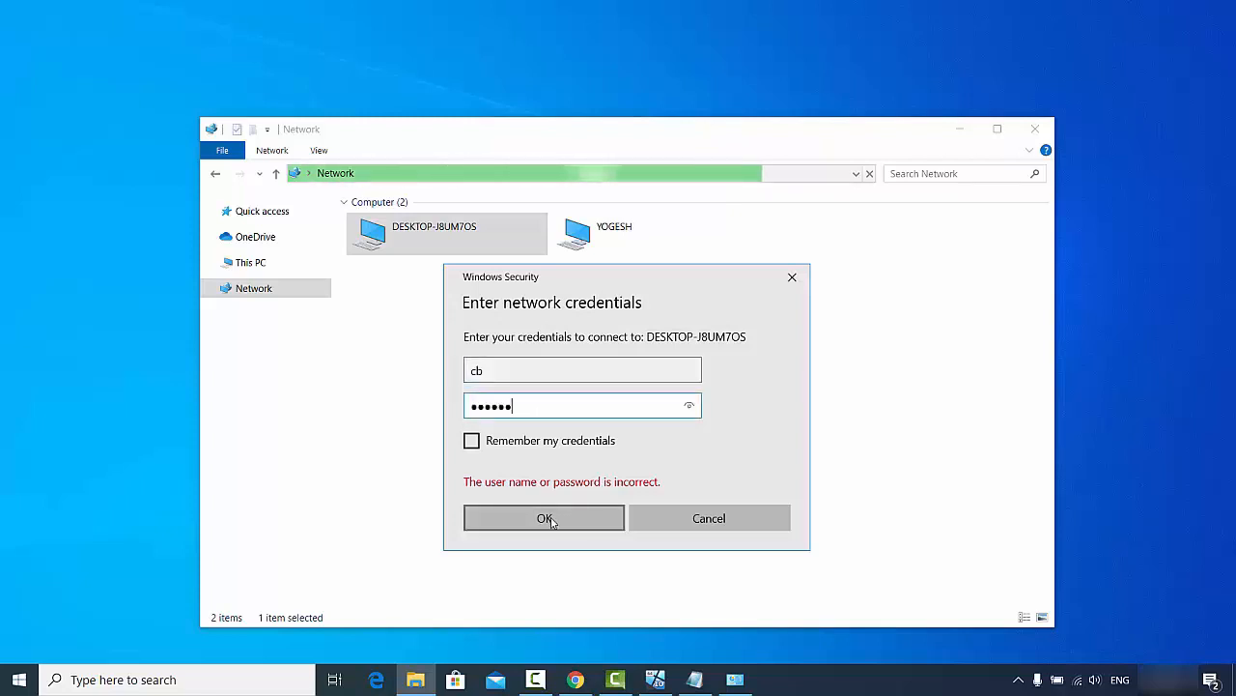
# Submit the network credentials for DESKTOP-J8UM7OS and open the account's Pictures folder inside its shared Users folder.
pyautogui.click(553, 520)
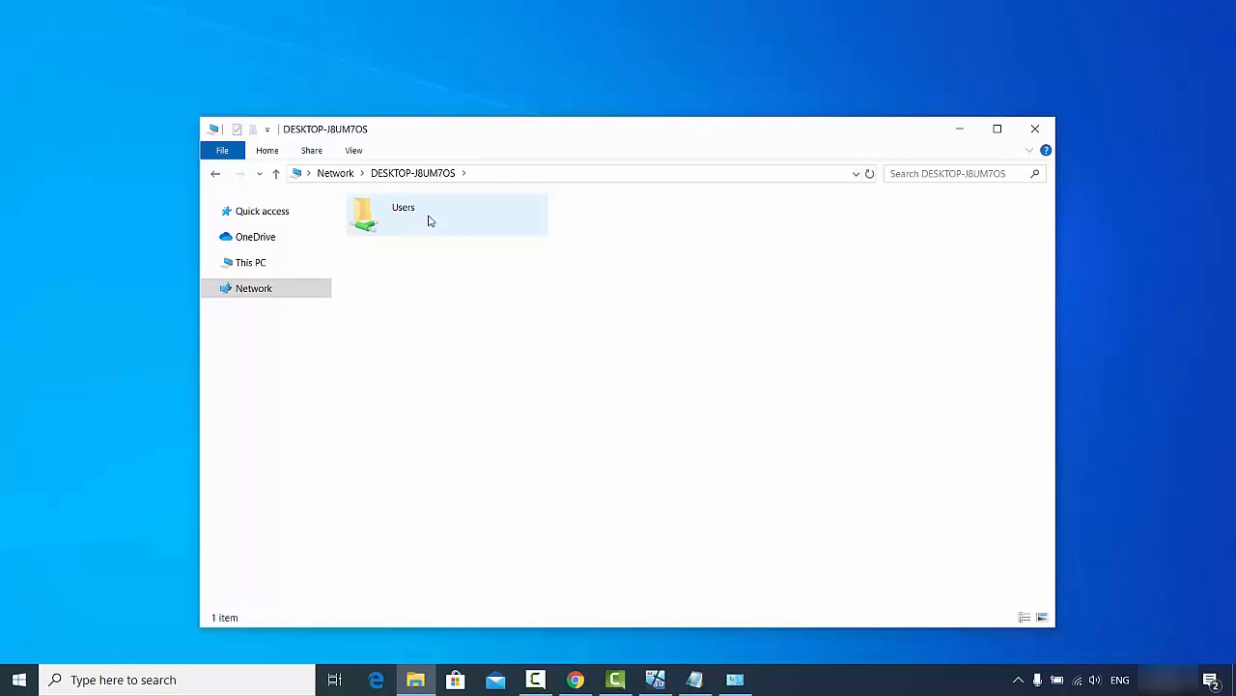
pyautogui.doubleClick(429, 221)
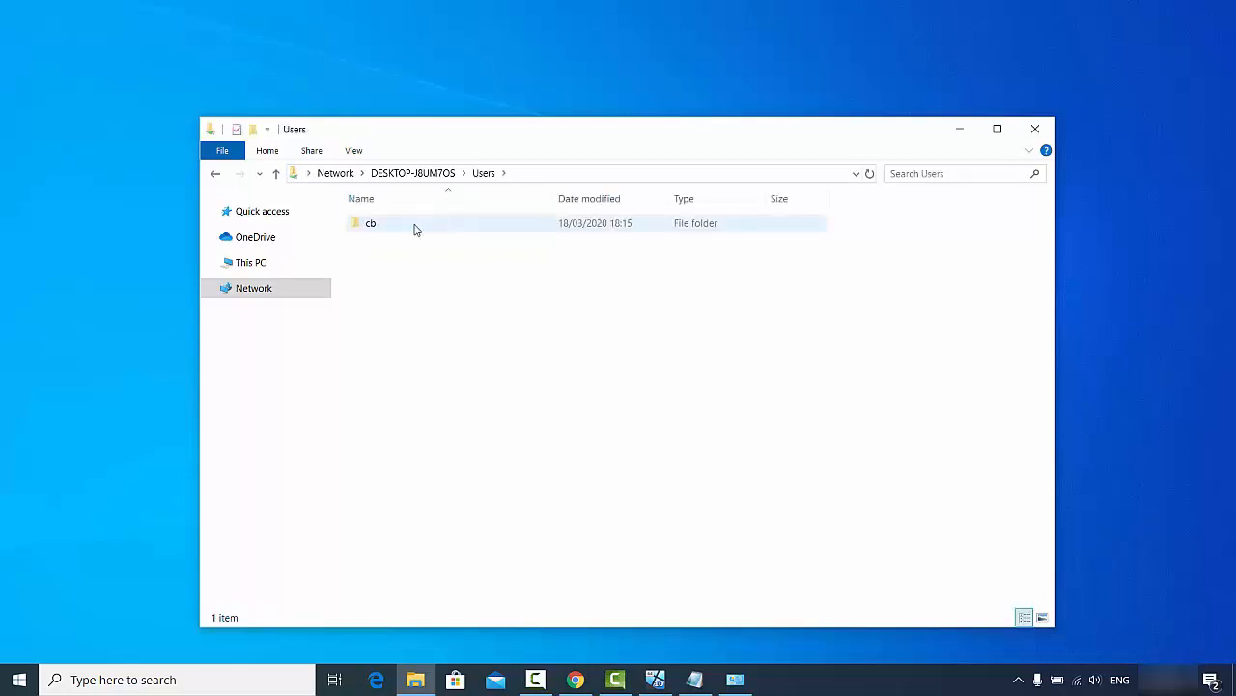
pyautogui.doubleClick(411, 225)
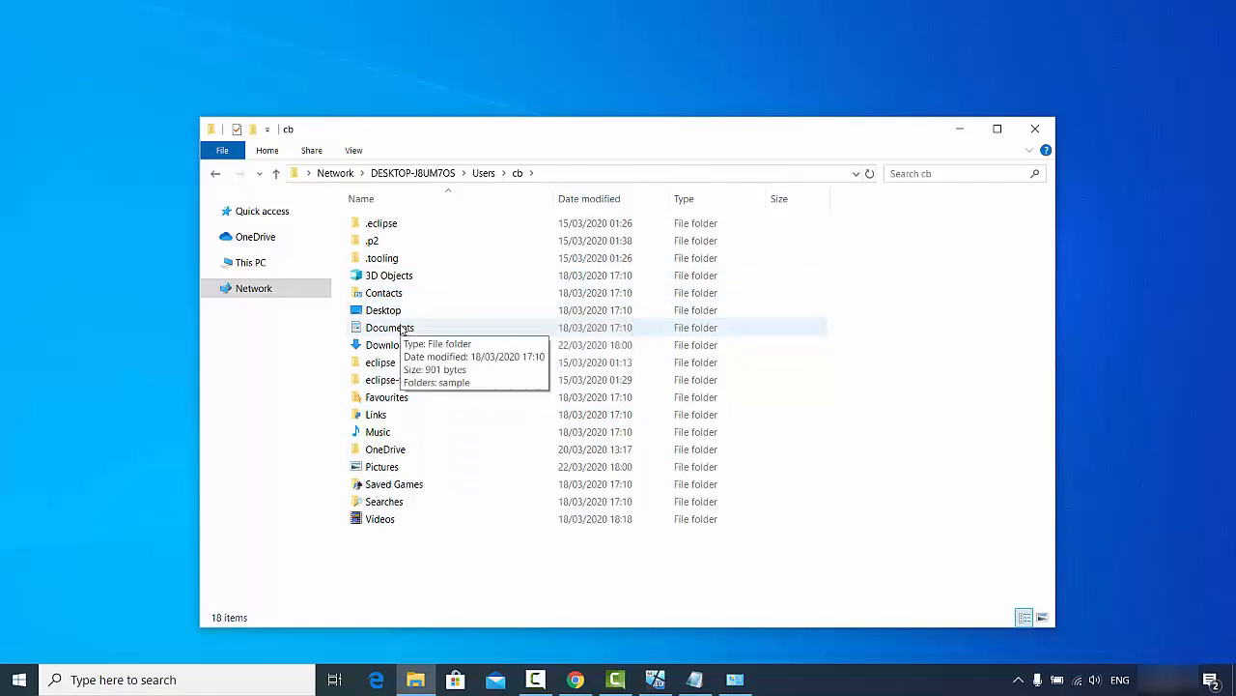
pyautogui.click(385, 470)
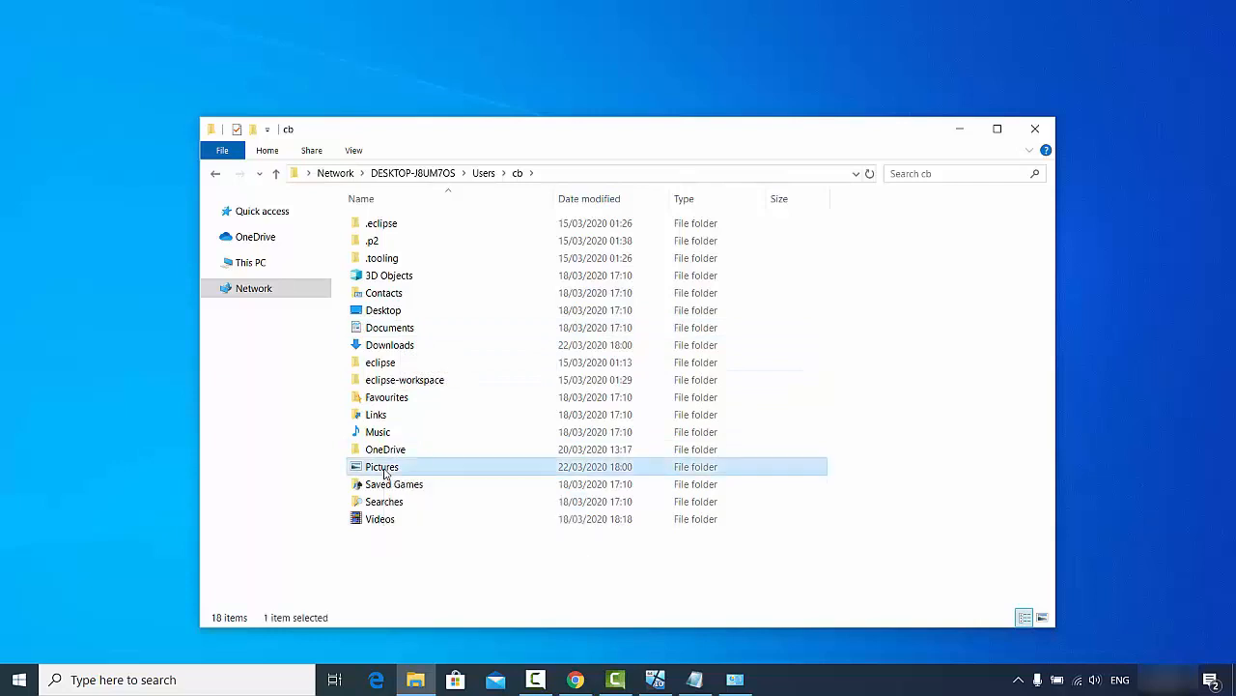
pyautogui.doubleClick(385, 470)
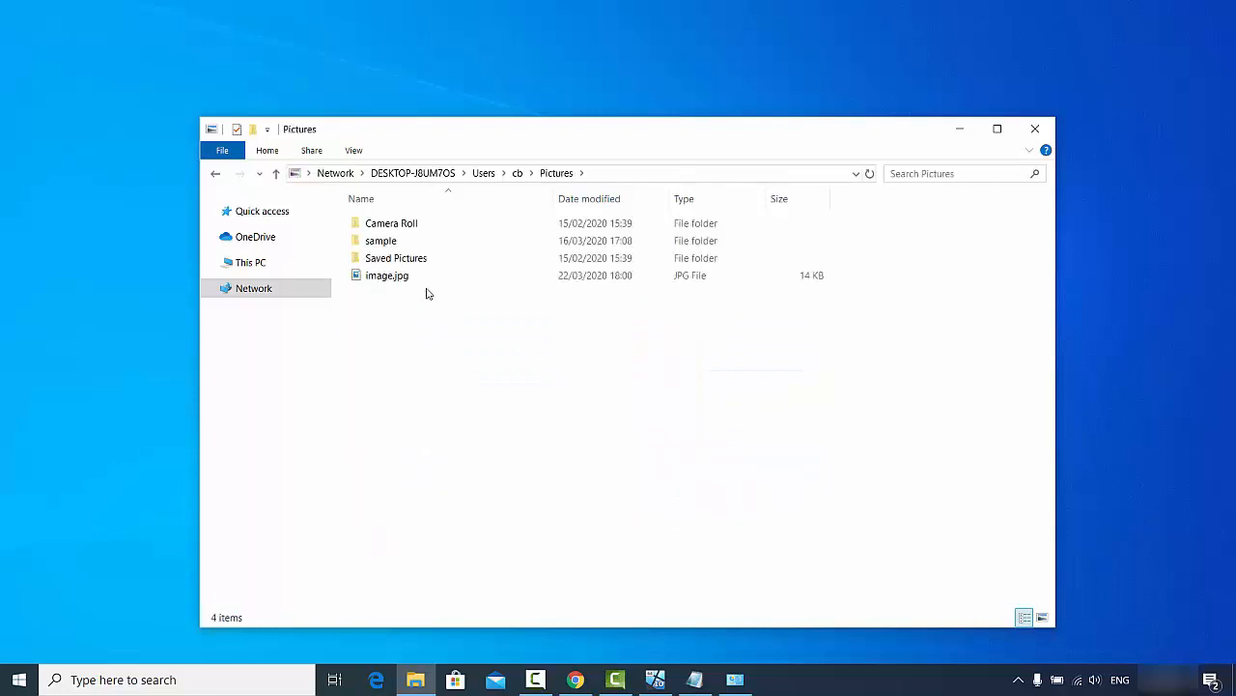
# Copy image.jpg from the shared Pictures folder and paste it into the local Music folder under This PC.
pyautogui.rightClick(394, 277)
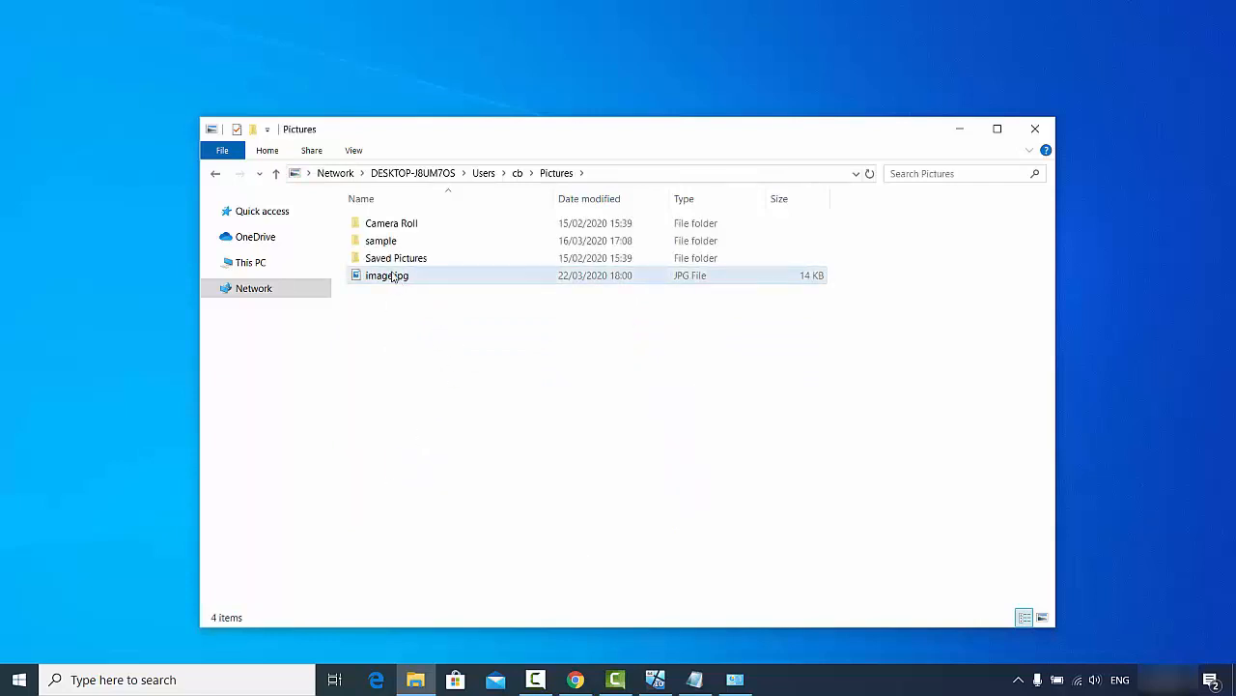
pyautogui.click(451, 568)
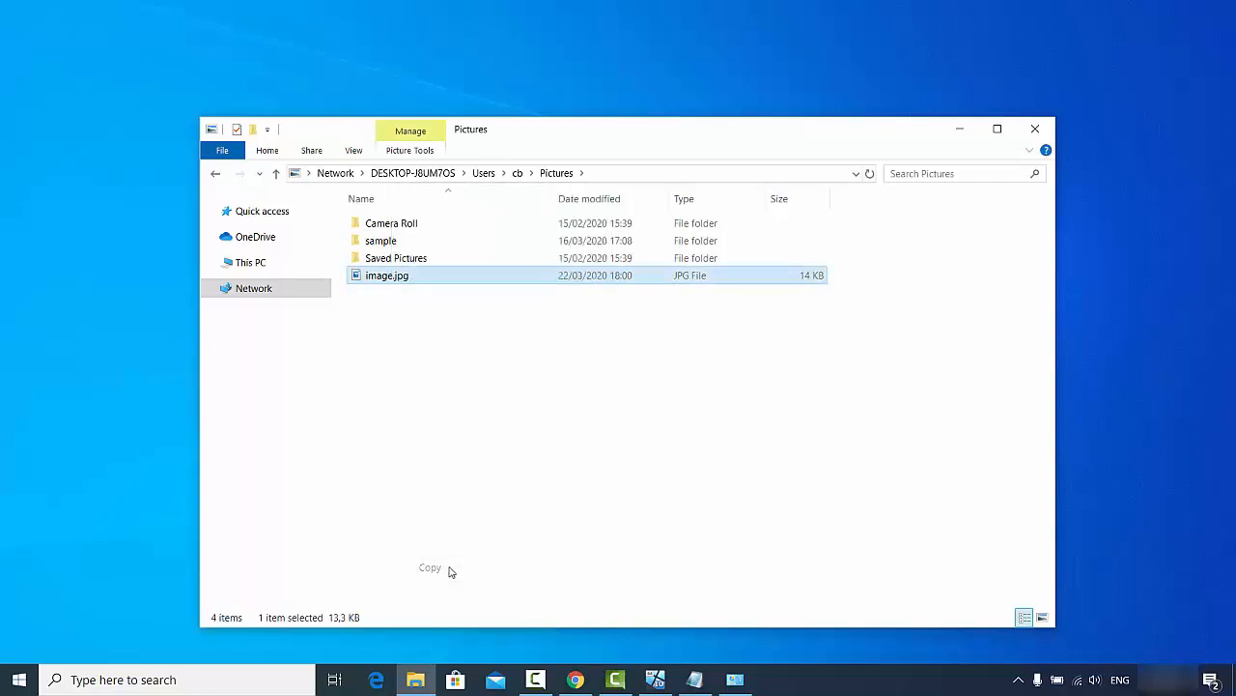
pyautogui.click(253, 263)
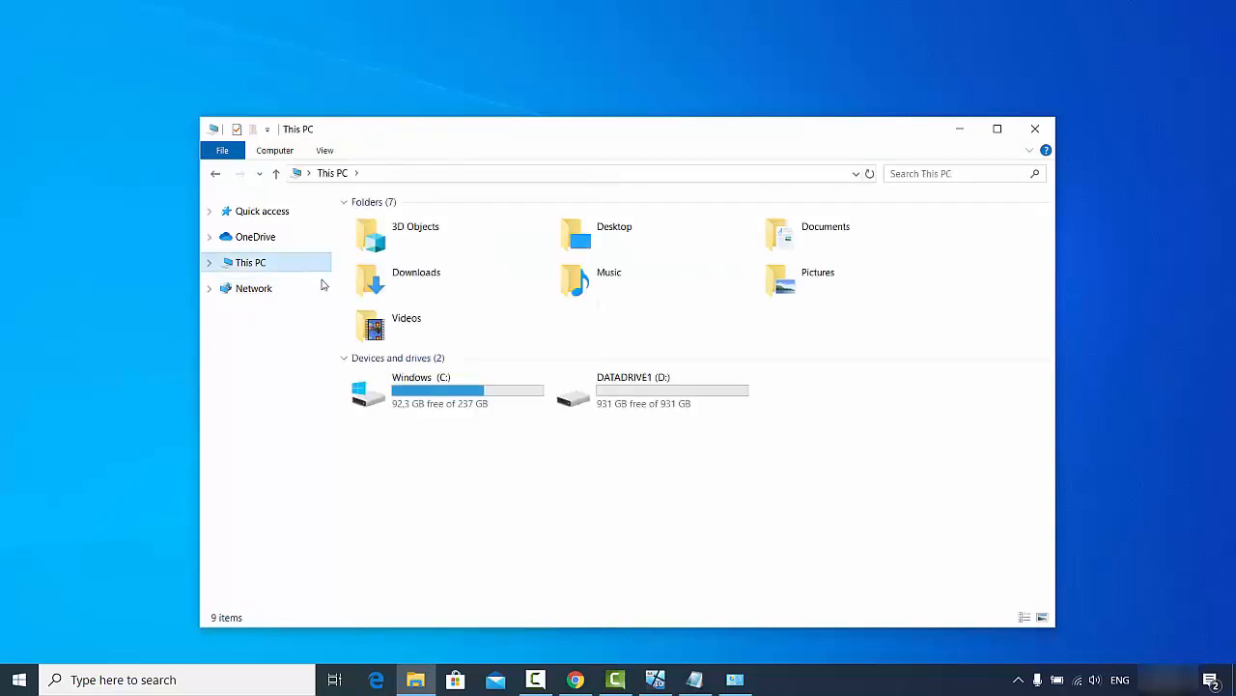
pyautogui.doubleClick(624, 288)
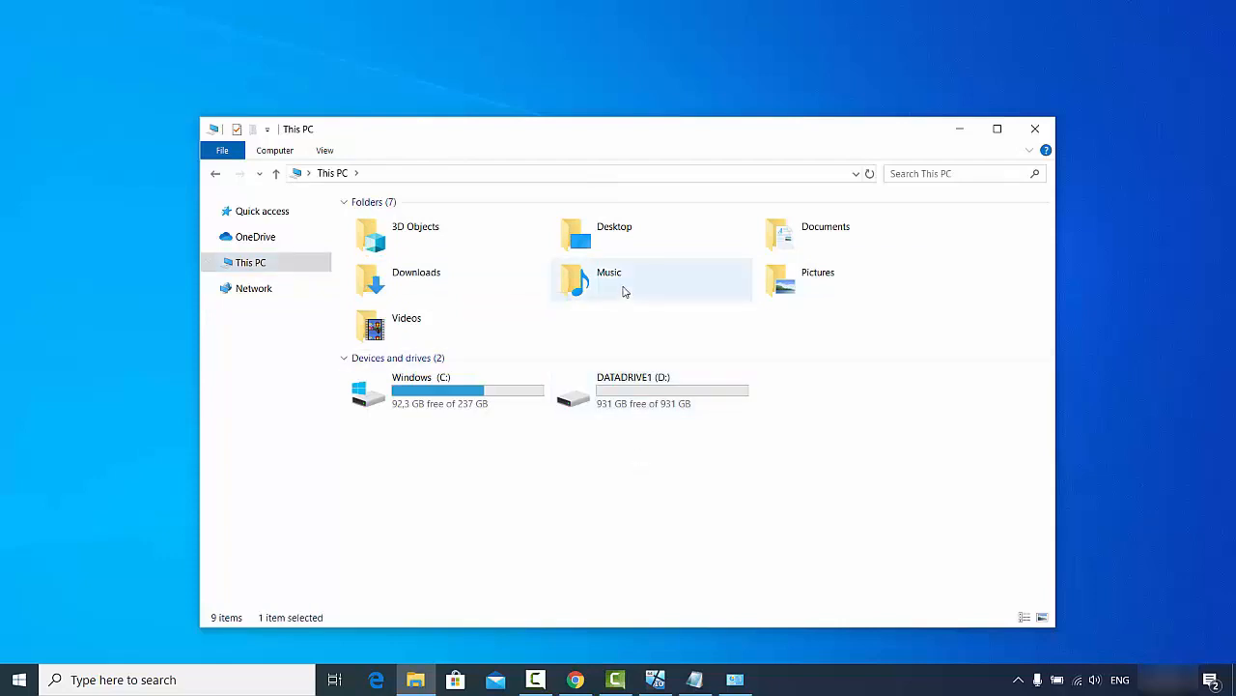
pyautogui.hotkey('ctrl', 'v')
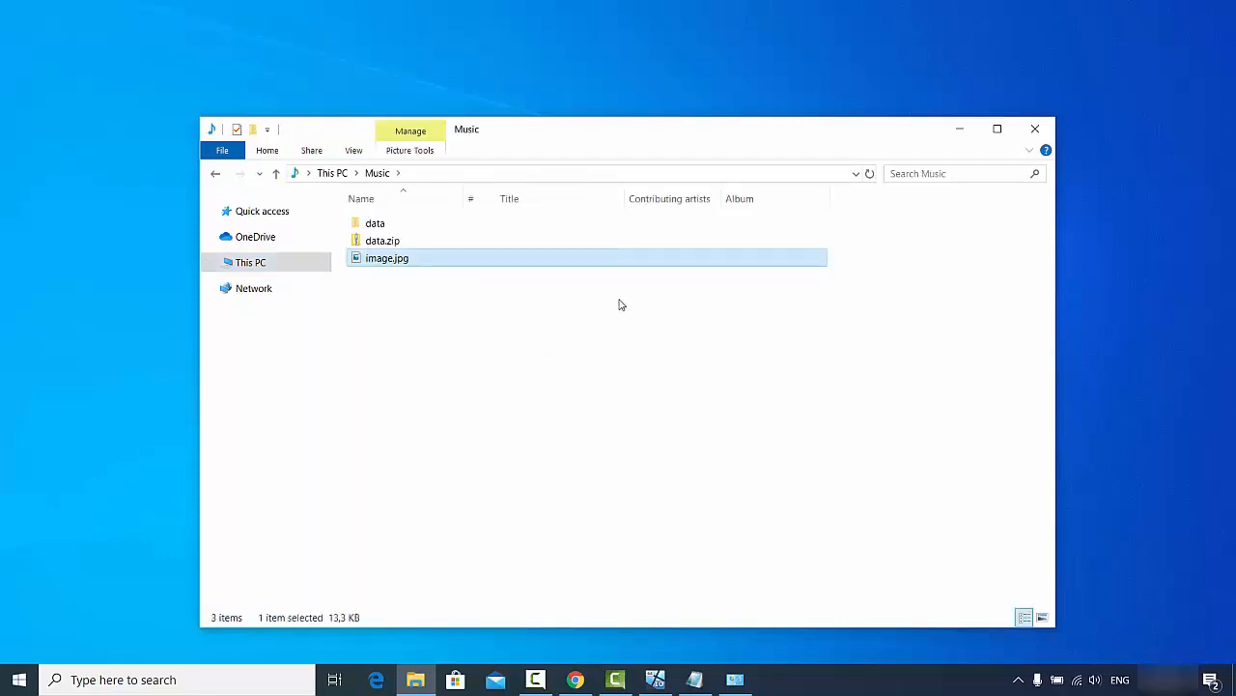